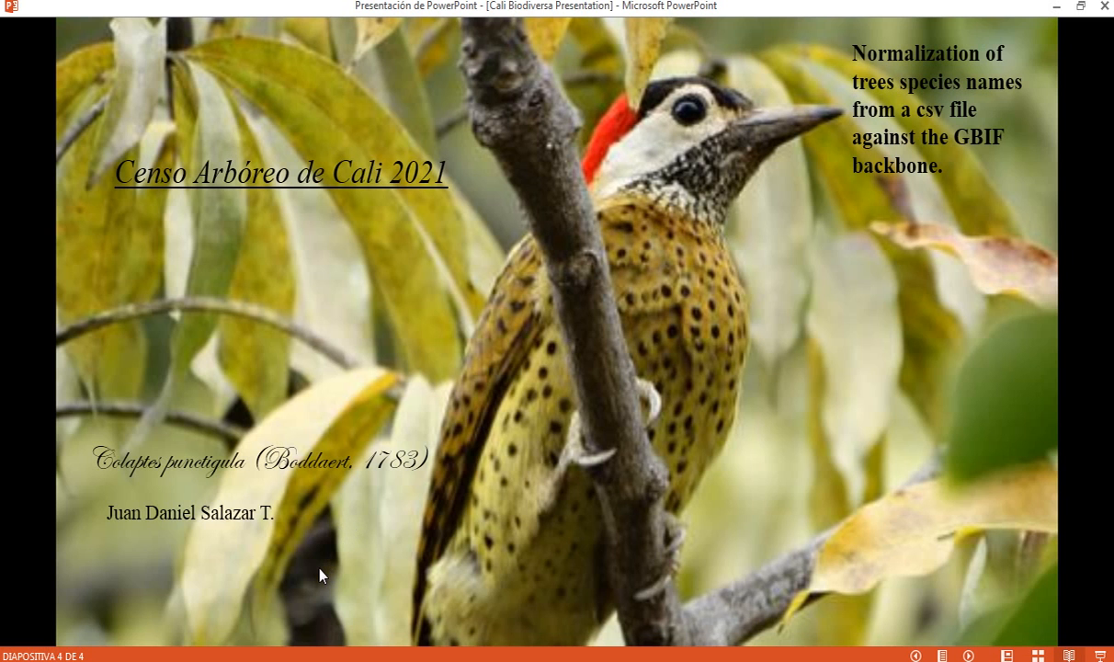
- Read the GBIF lookup page's scientificName column requirement, then switch to pgAdmin's cali_biodiversa database
key("alt+Tab")
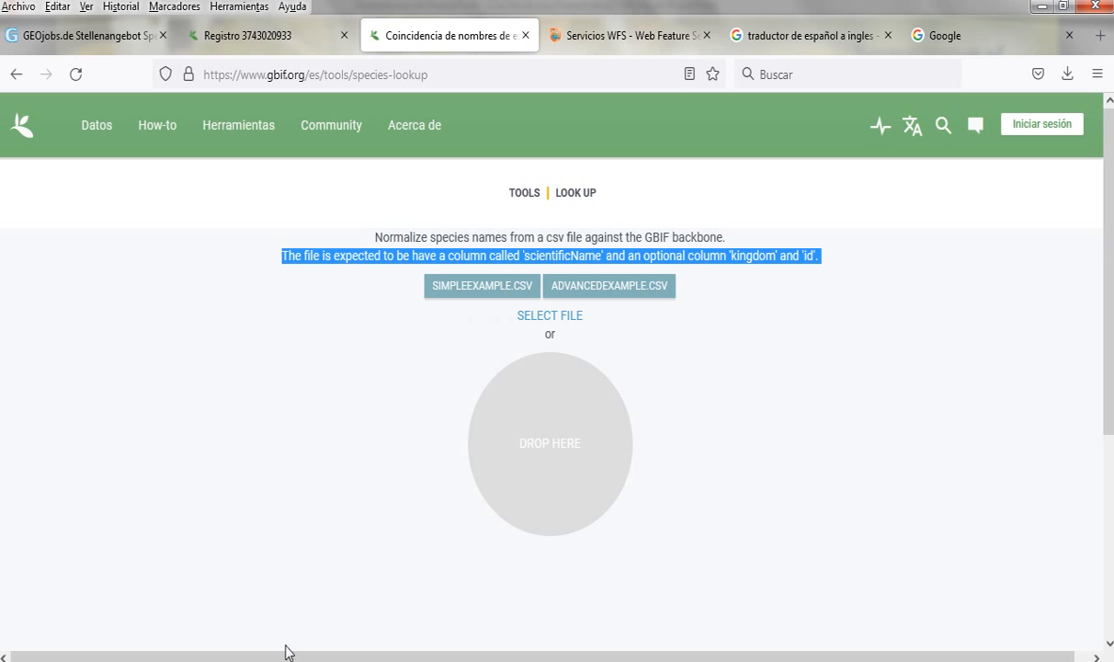
left_click(337, 368)
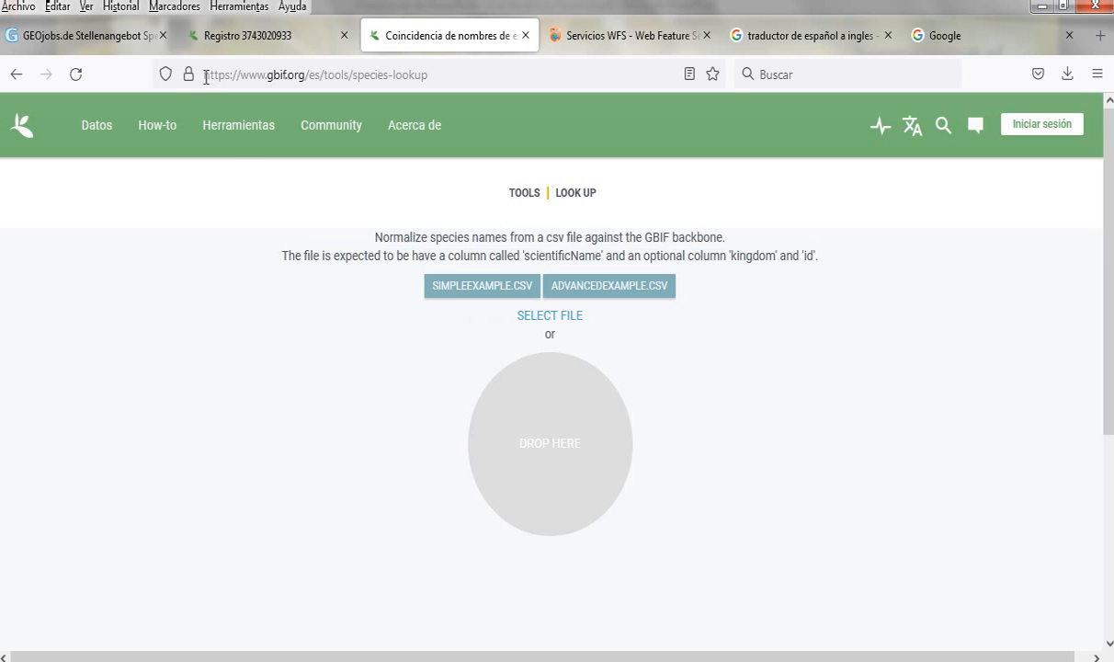
left_click_drag(266, 73, 438, 78)
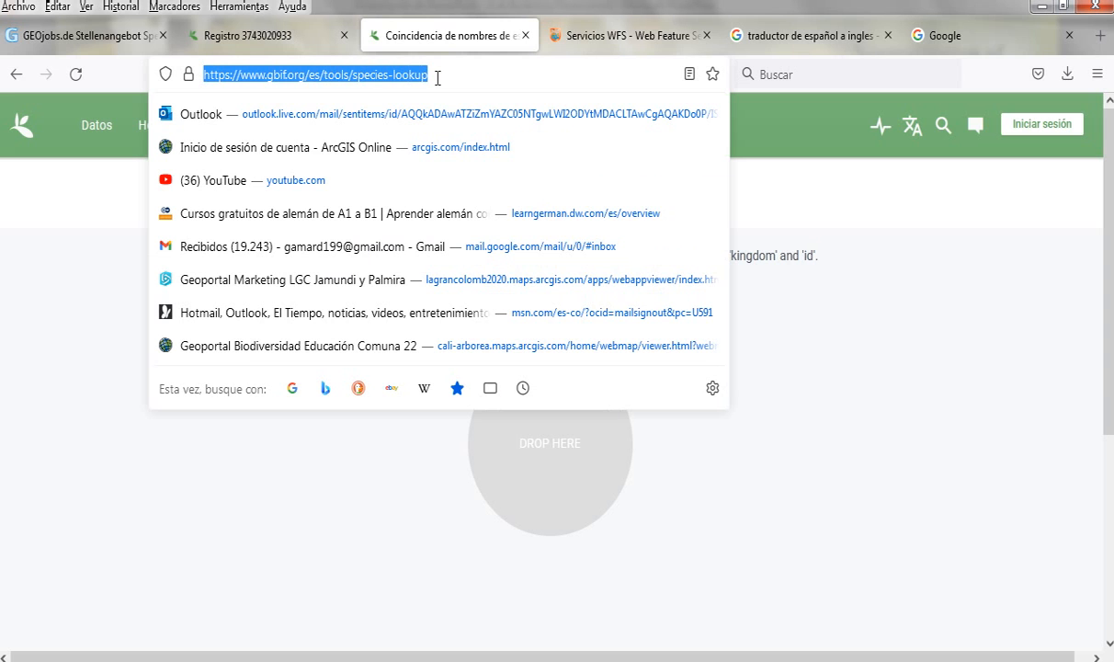
left_click(292, 522)
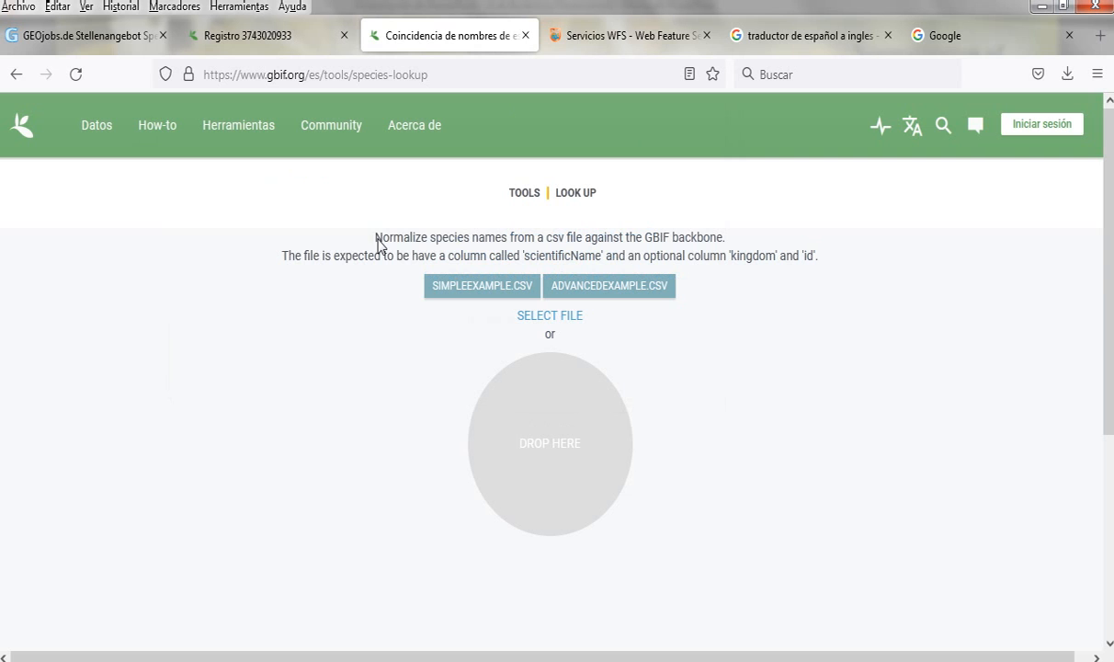
left_click_drag(378, 240, 730, 237)
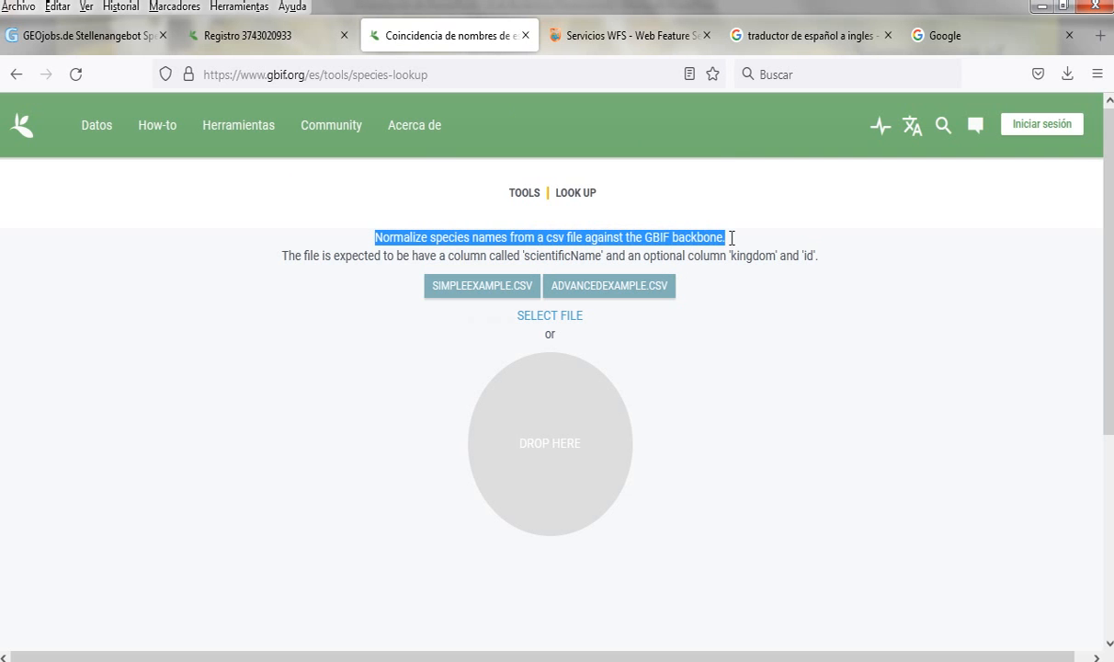
left_click(810, 419)
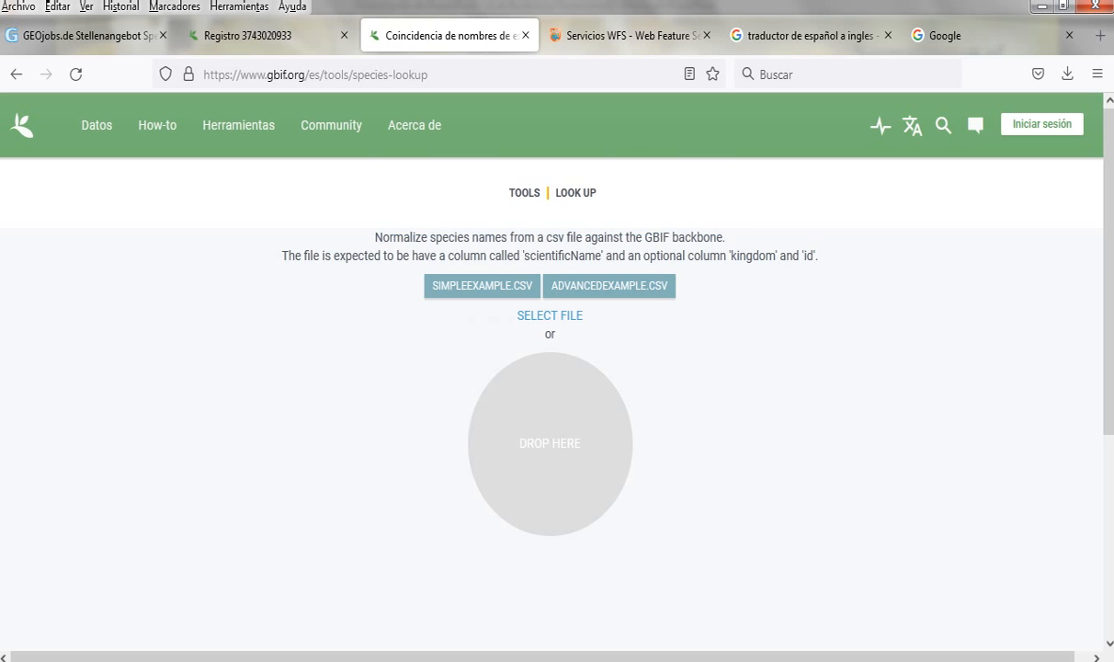
left_click(388, 660)
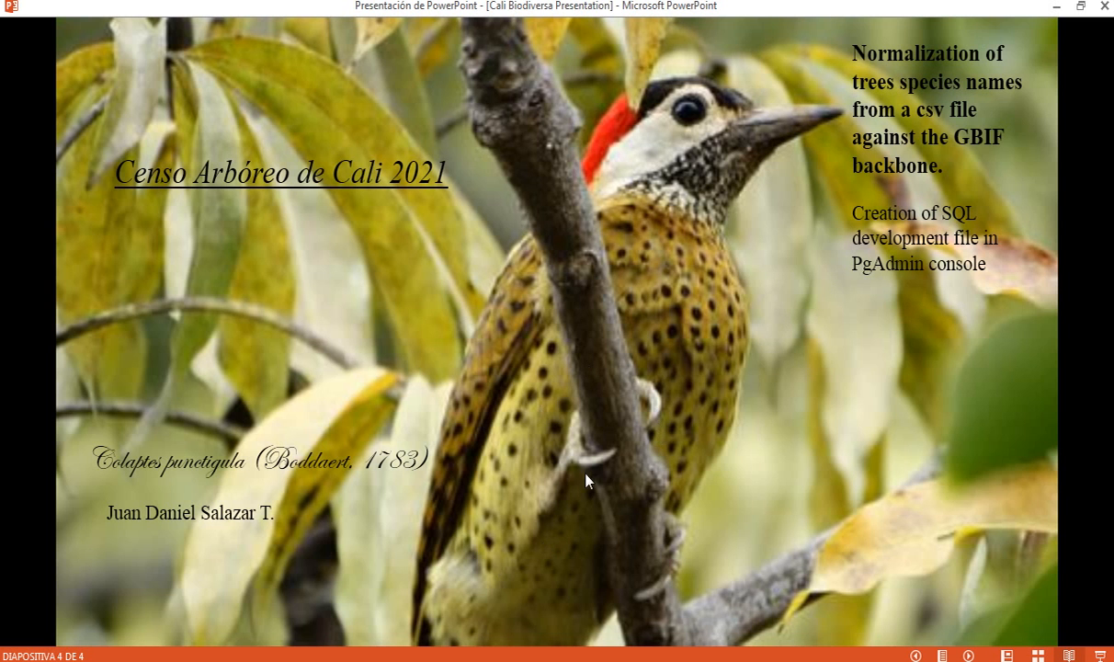
key("alt+Tab")
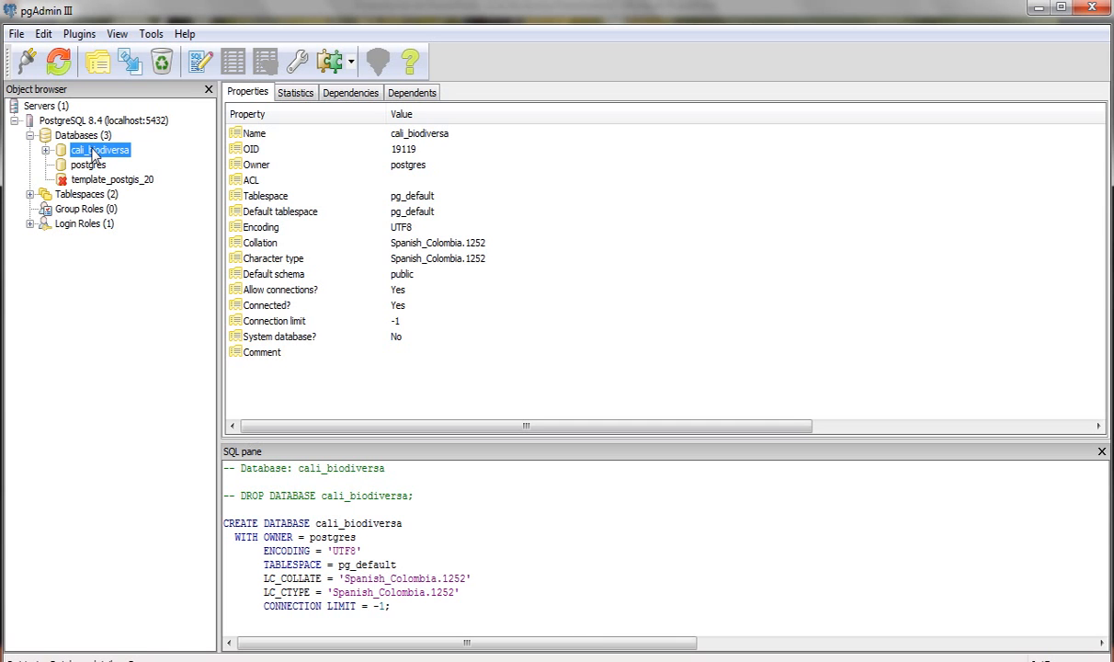
- Expand cali_biodiversa > Schemas > public > Tables, select censo_arboreo, and open its query window
left_click(46, 150)
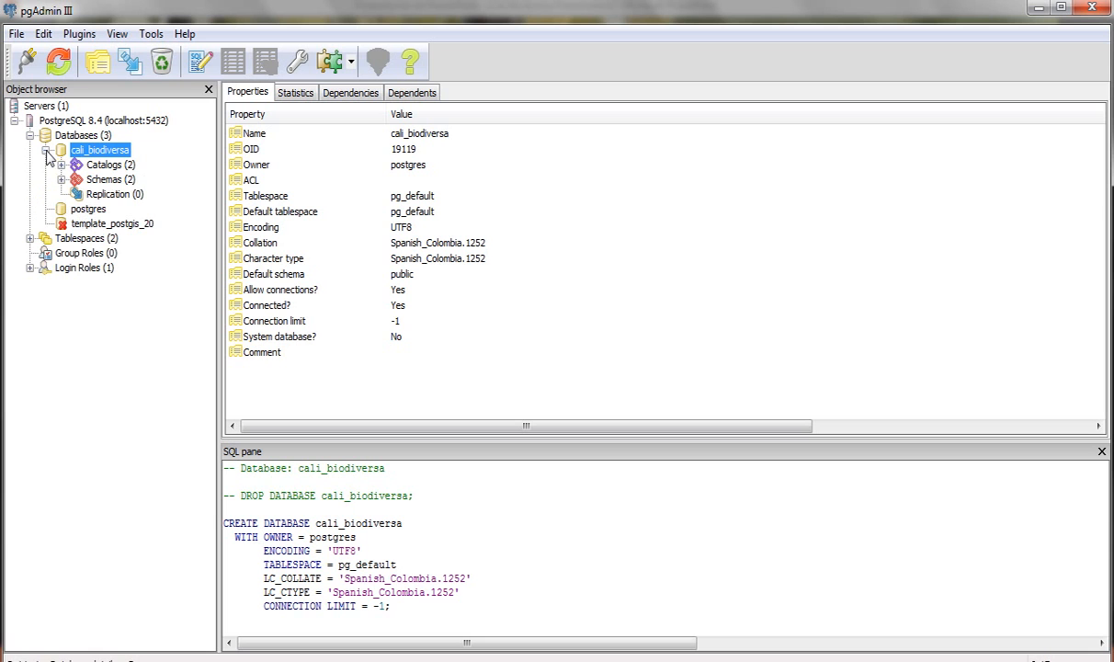
left_click(62, 180)
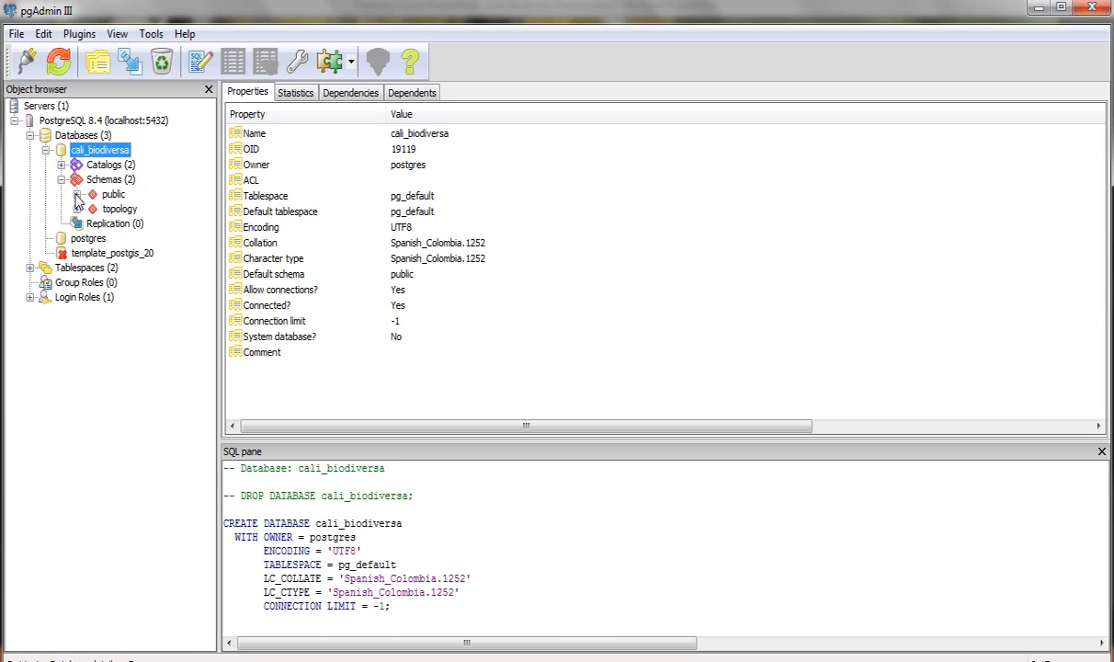
left_click(78, 195)
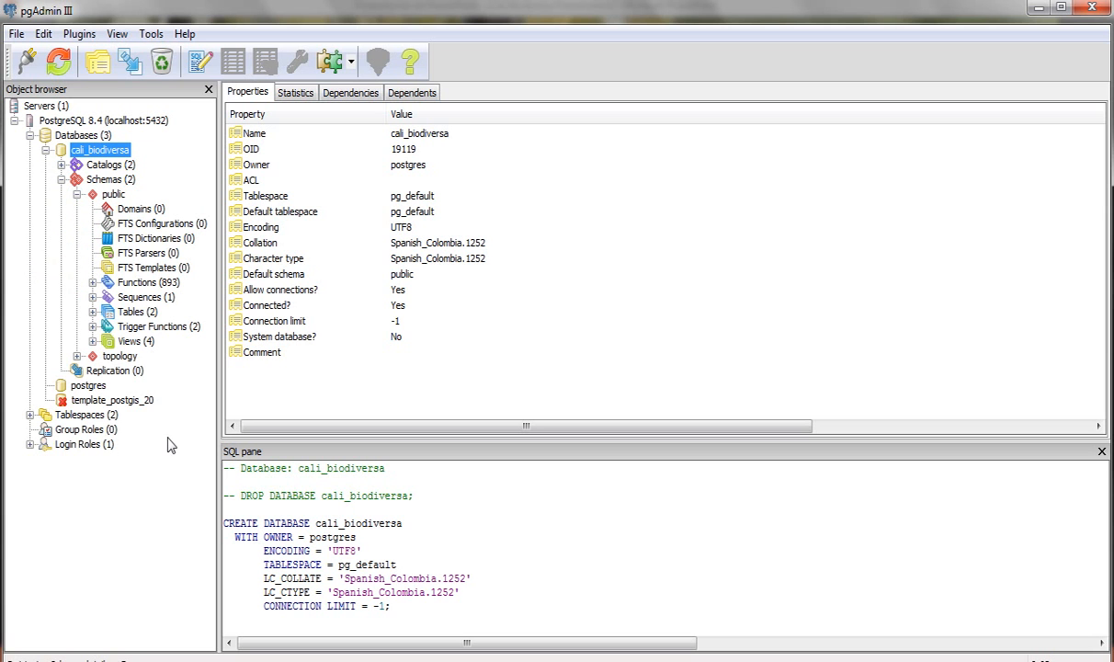
left_click(92, 311)
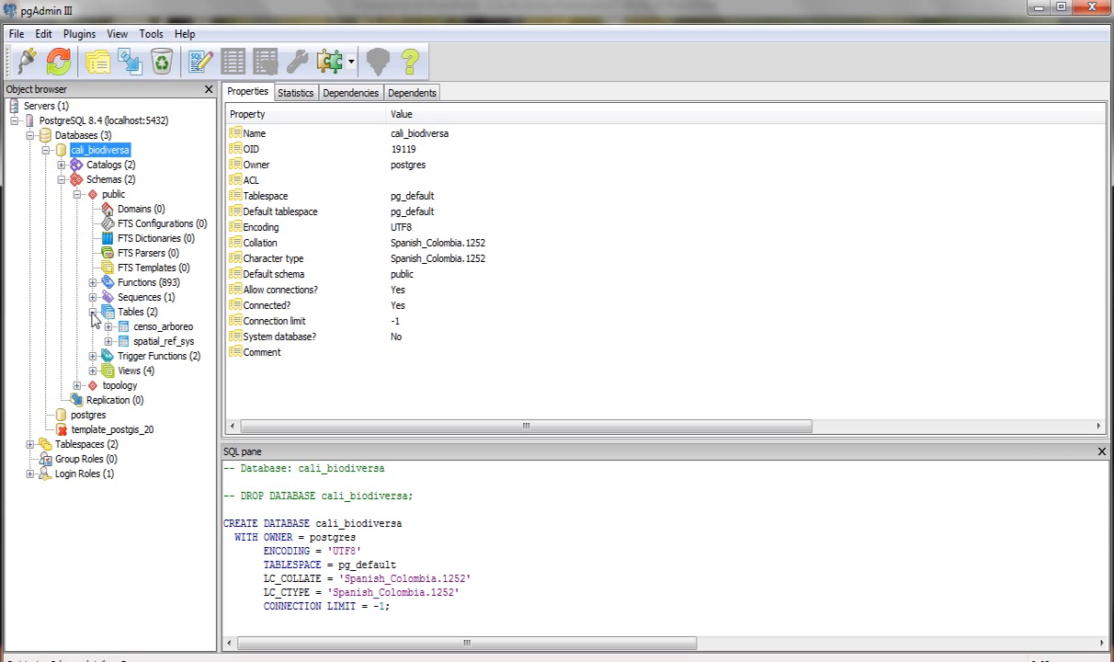
left_click(155, 333)
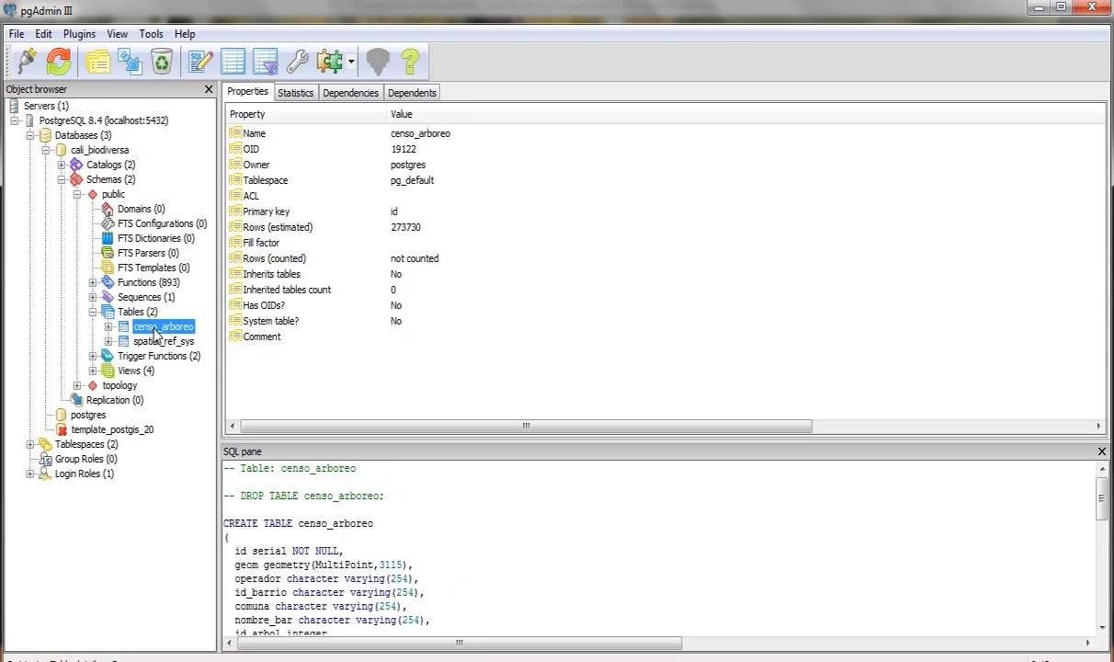
left_click(201, 62)
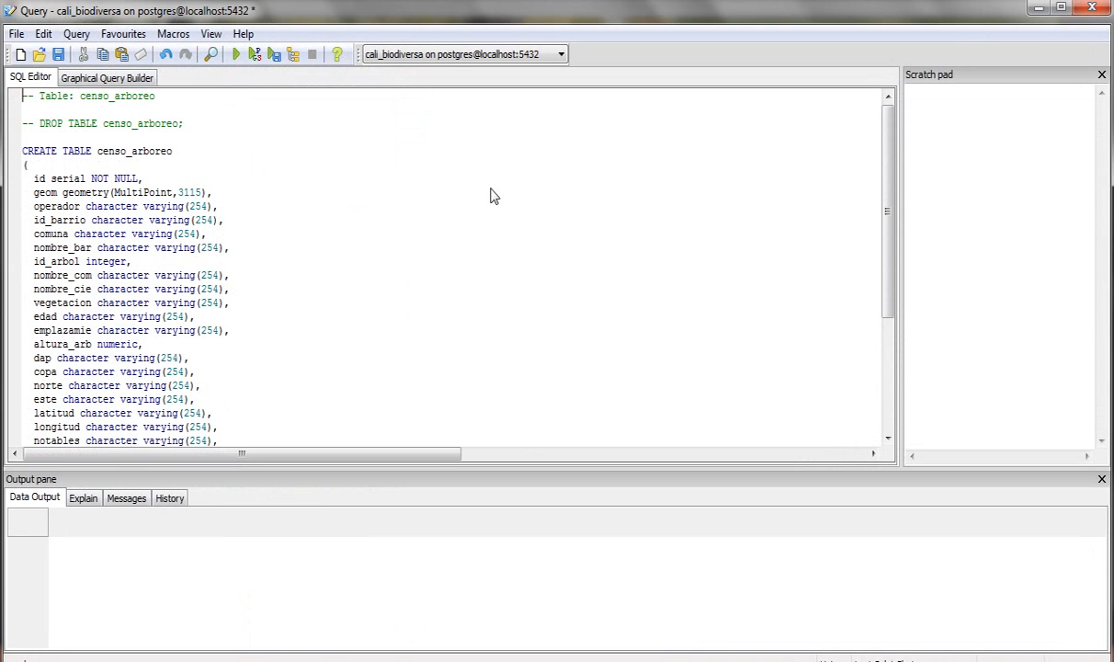
left_click(87, 95)
left_click_drag(81, 96, 157, 95)
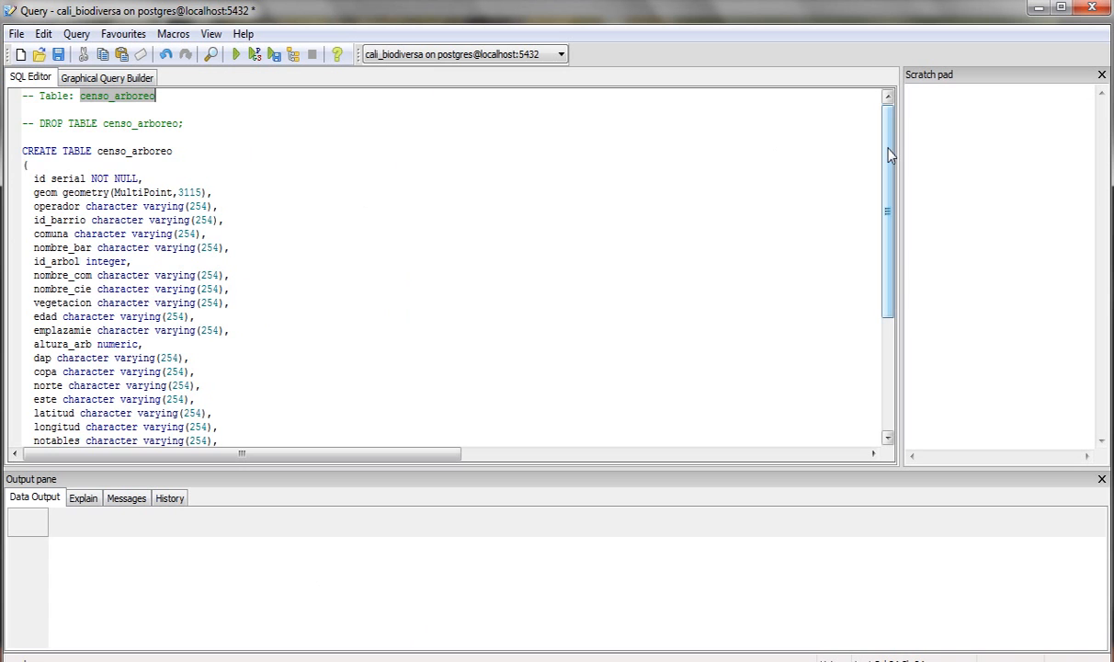
left_click_drag(889, 154, 898, 206)
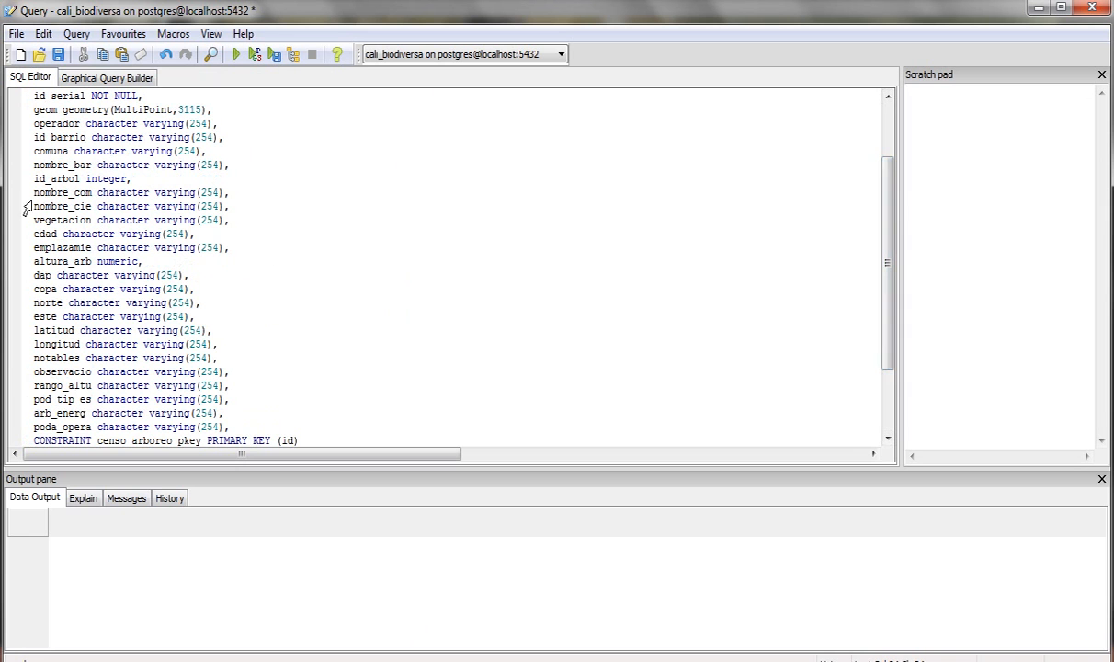
left_click_drag(33, 206, 93, 206)
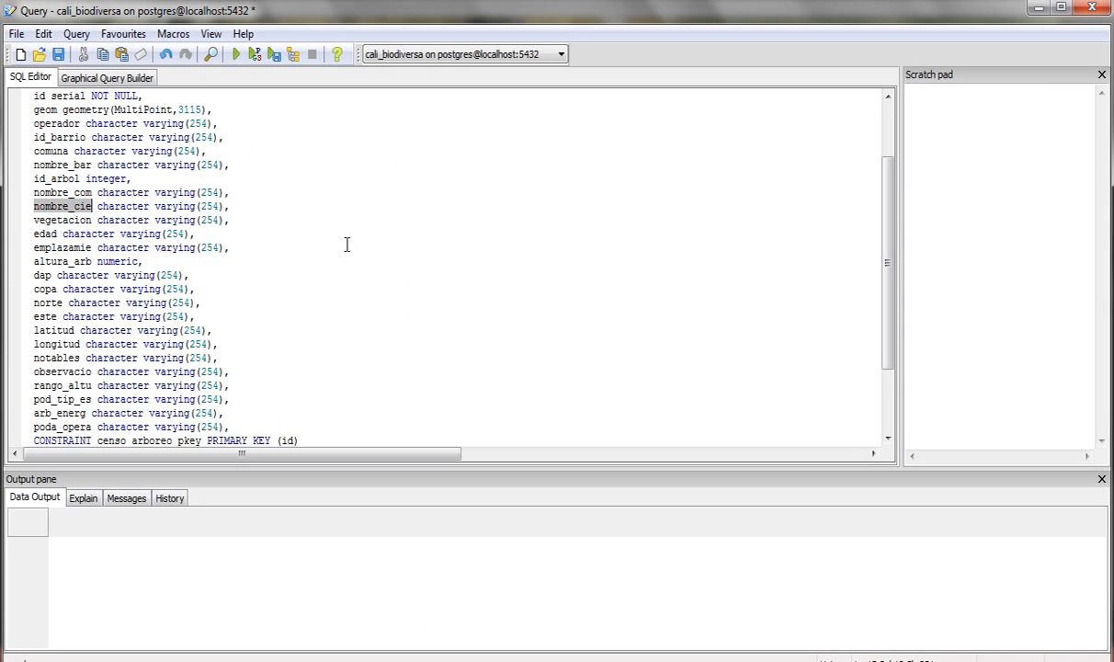
left_click(438, 253)
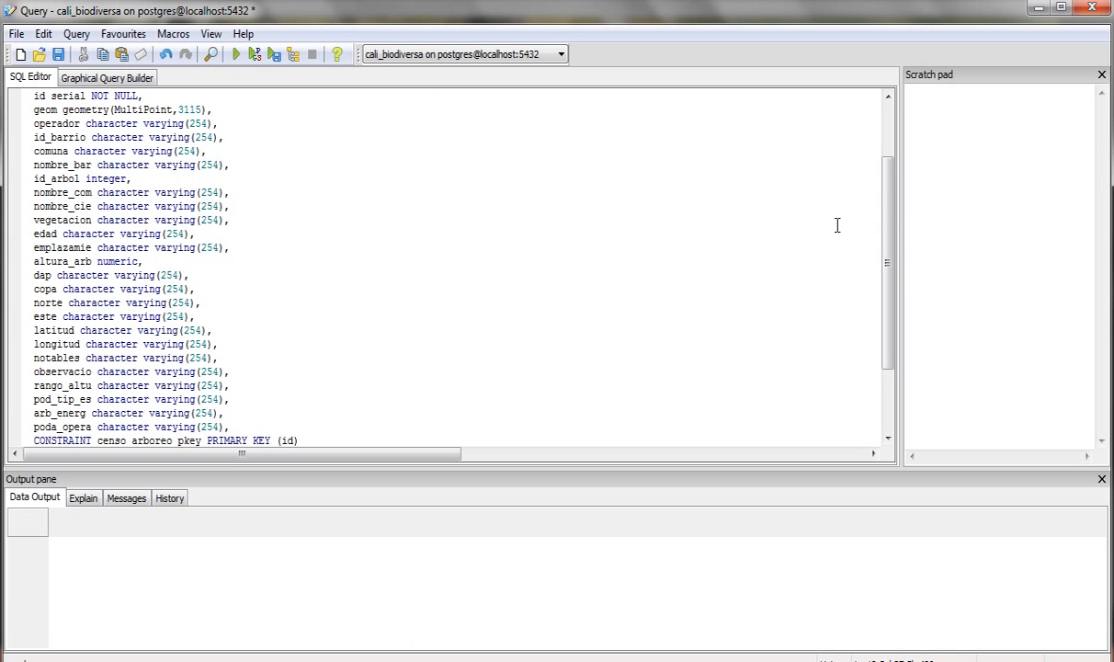
left_click_drag(890, 213, 893, 141)
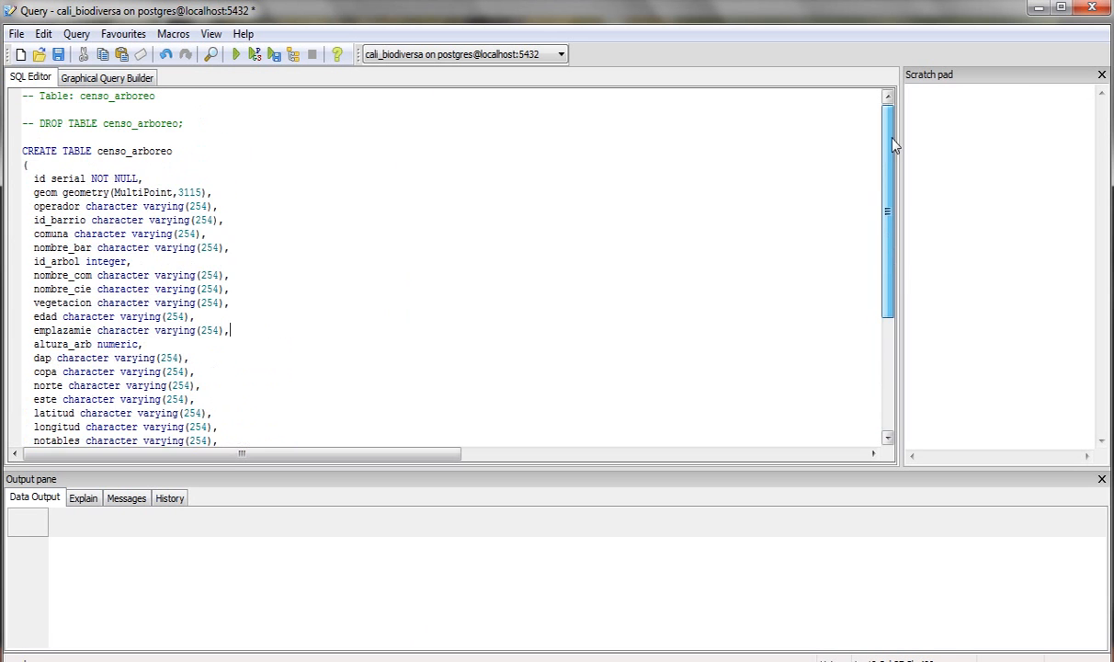
- Begin saving the script and create a new SQL folder inside D:\CensoArboreoCali
left_click(58, 55)
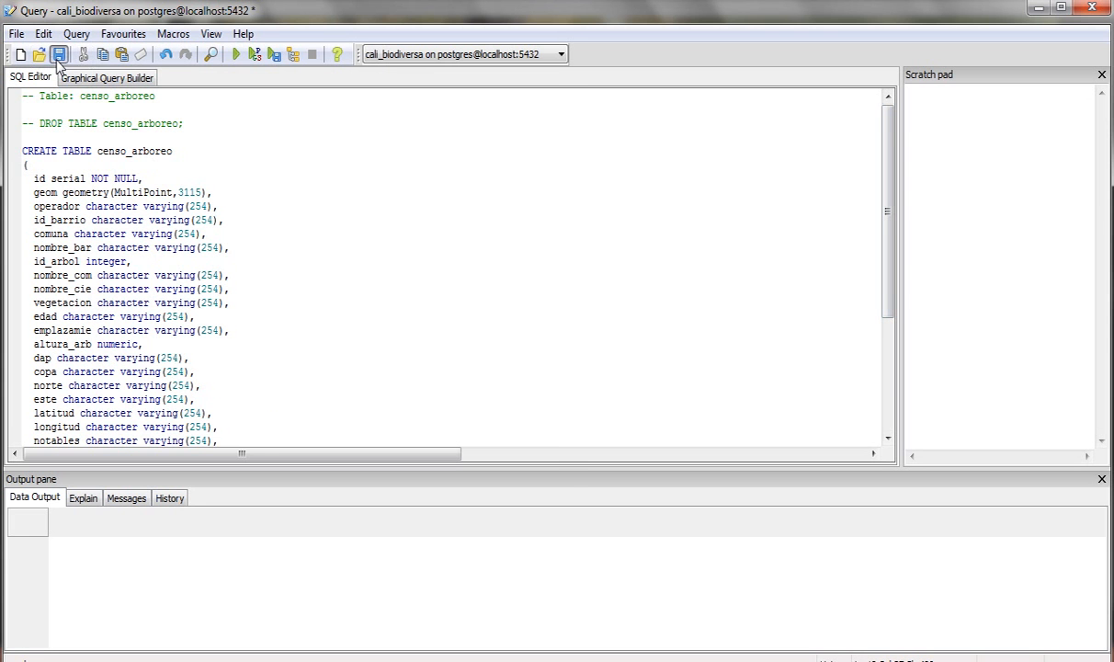
left_click_drag(132, 254, 132, 325)
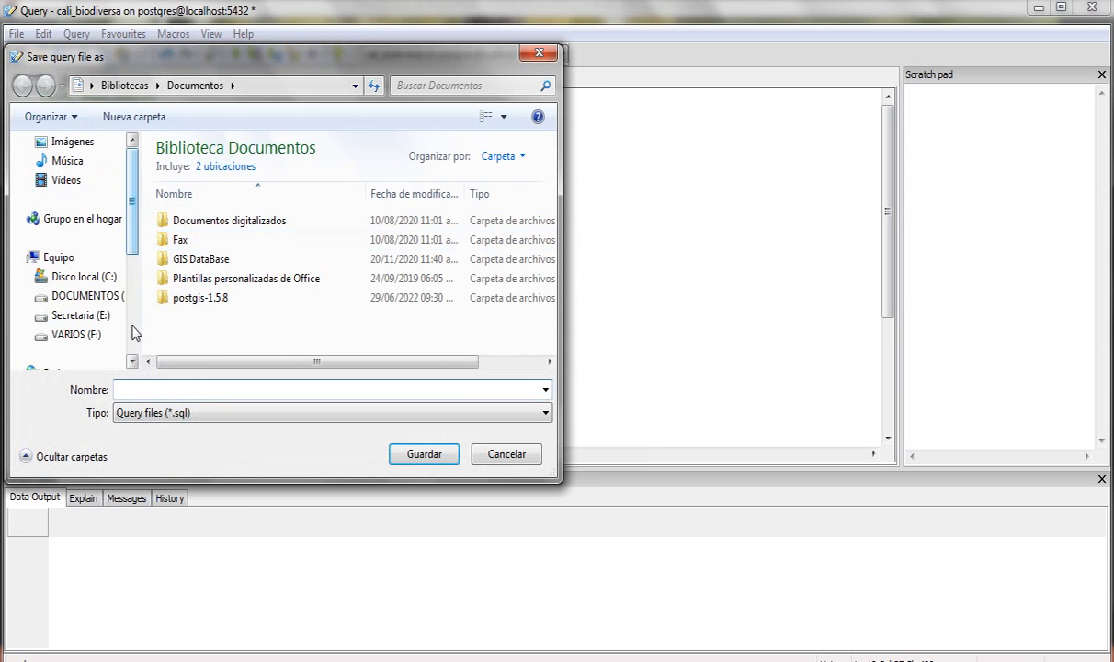
left_click_drag(134, 223, 135, 296)
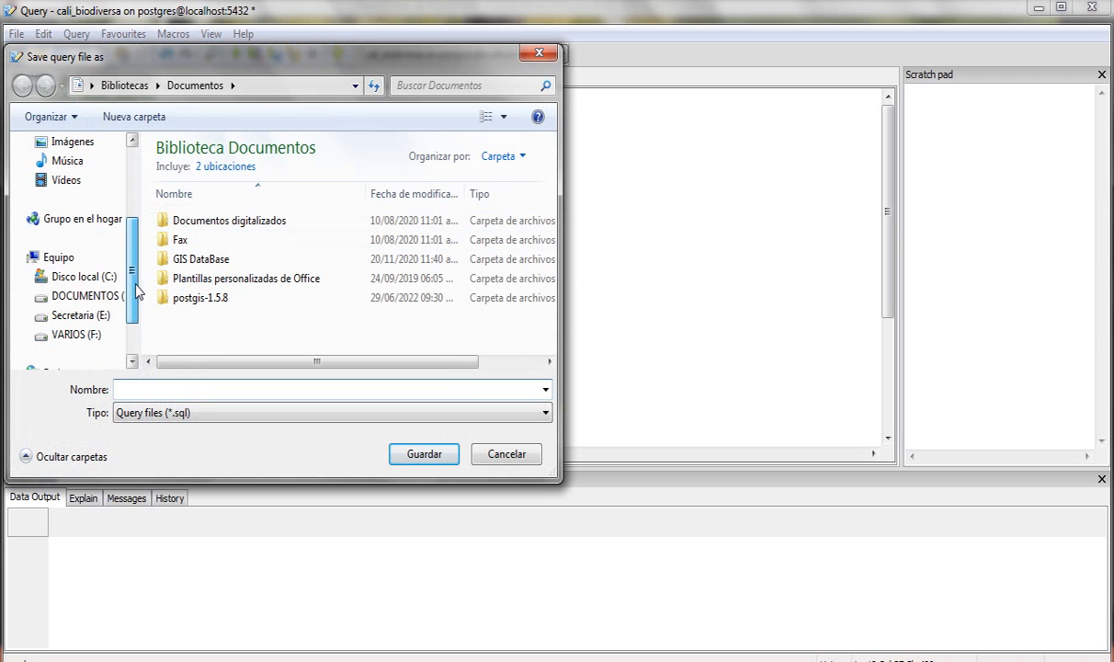
left_click(88, 295)
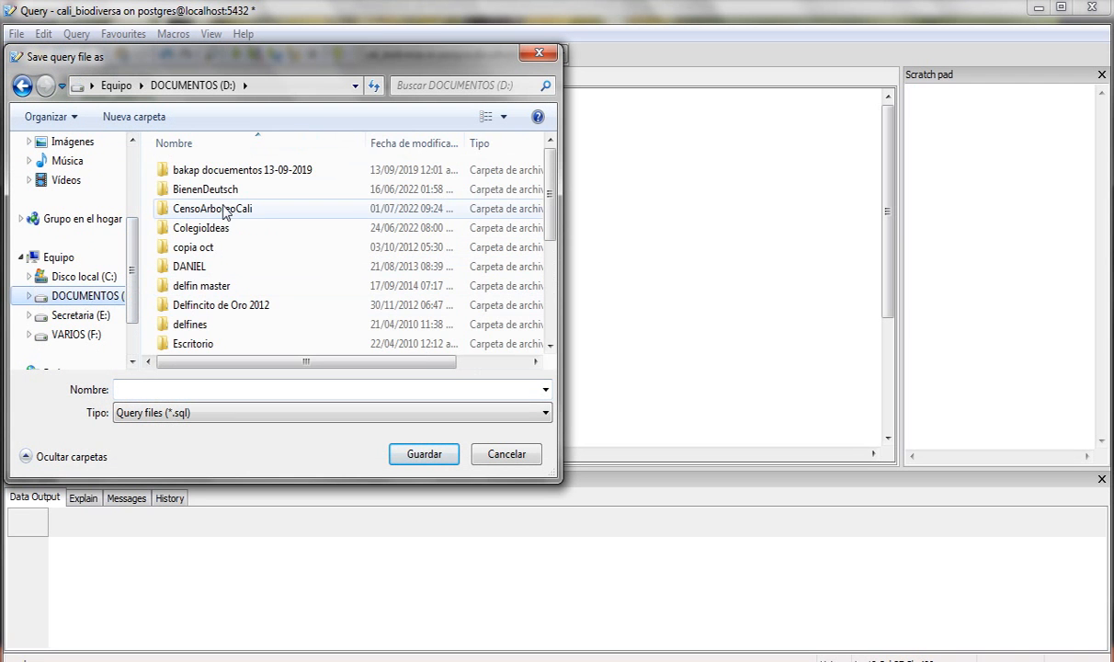
double_click(223, 209)
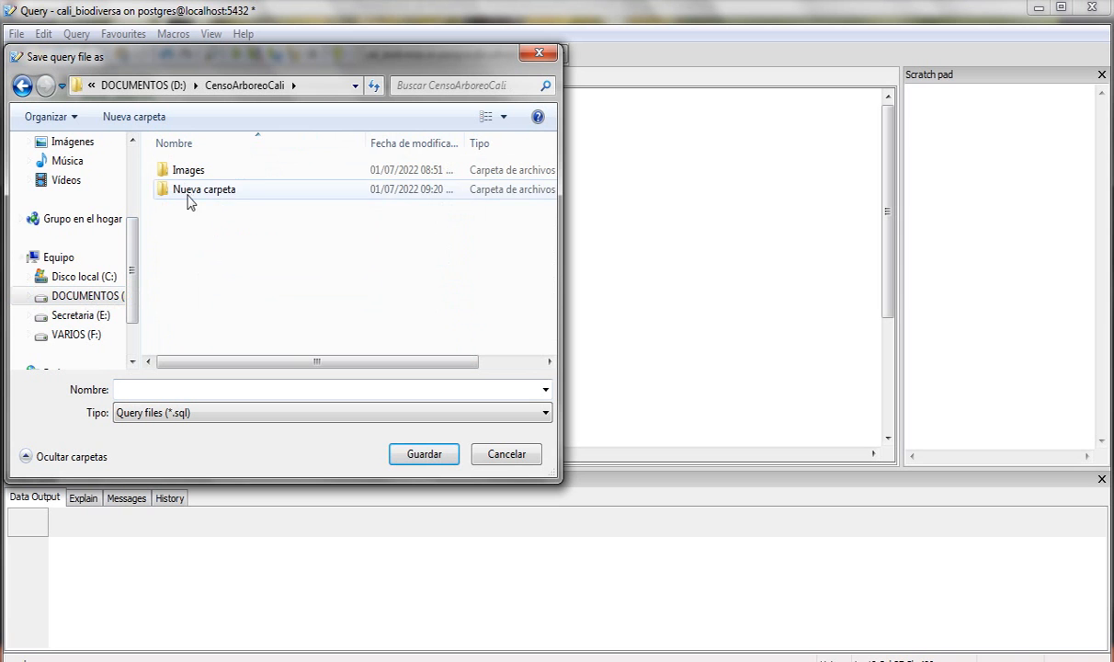
right_click(263, 222)
mouse_move(382, 466)
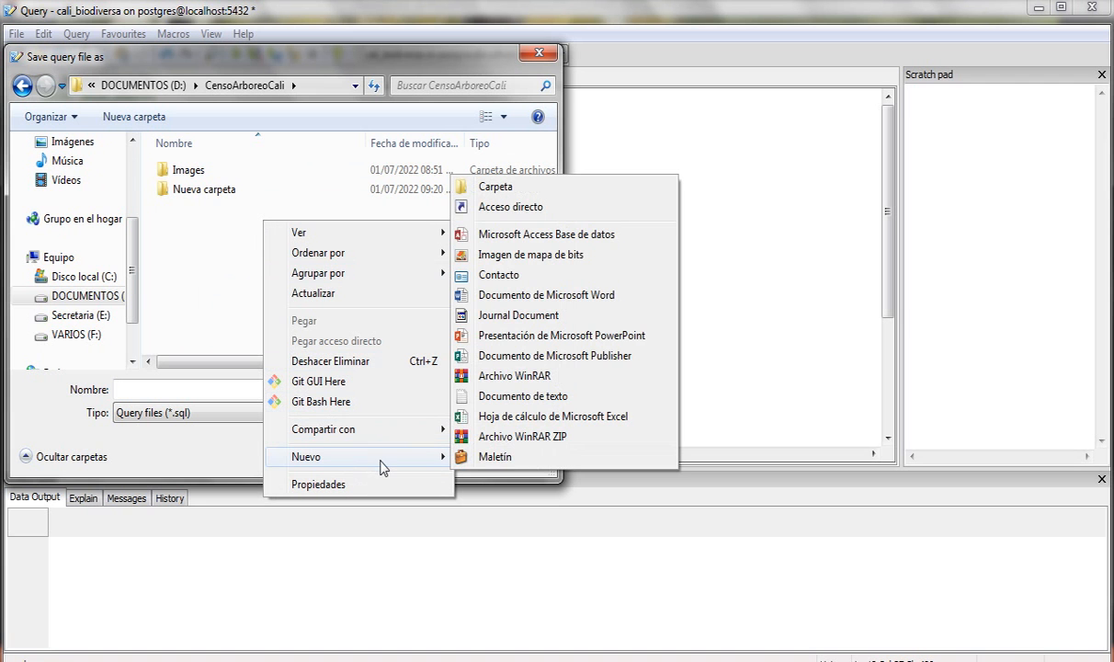
left_click(494, 188)
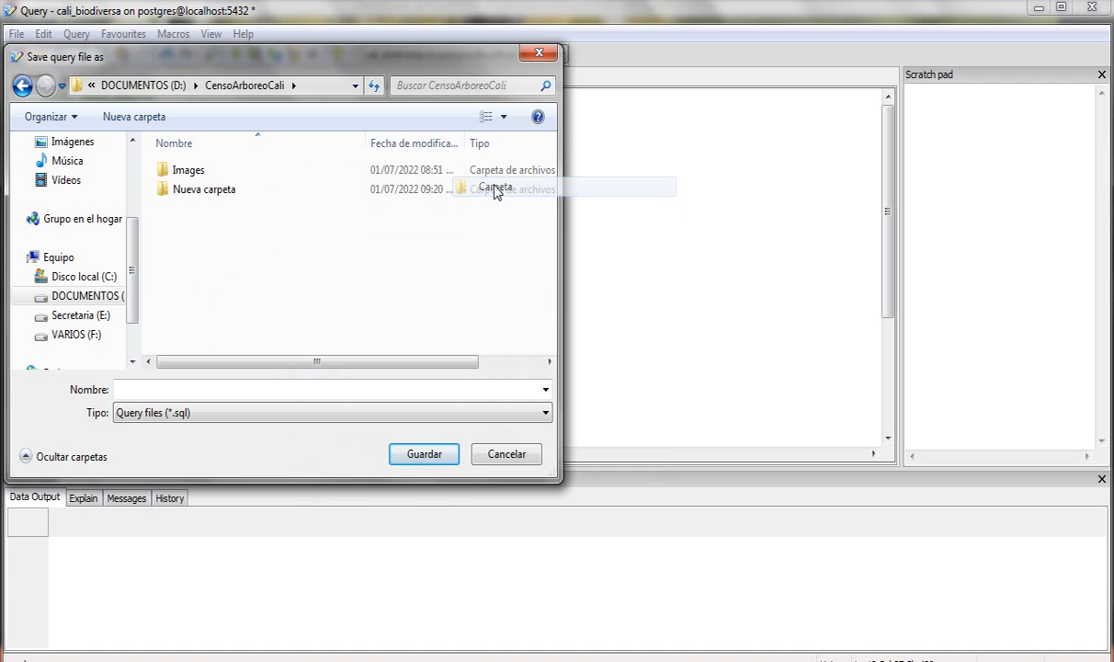
type("SQL")
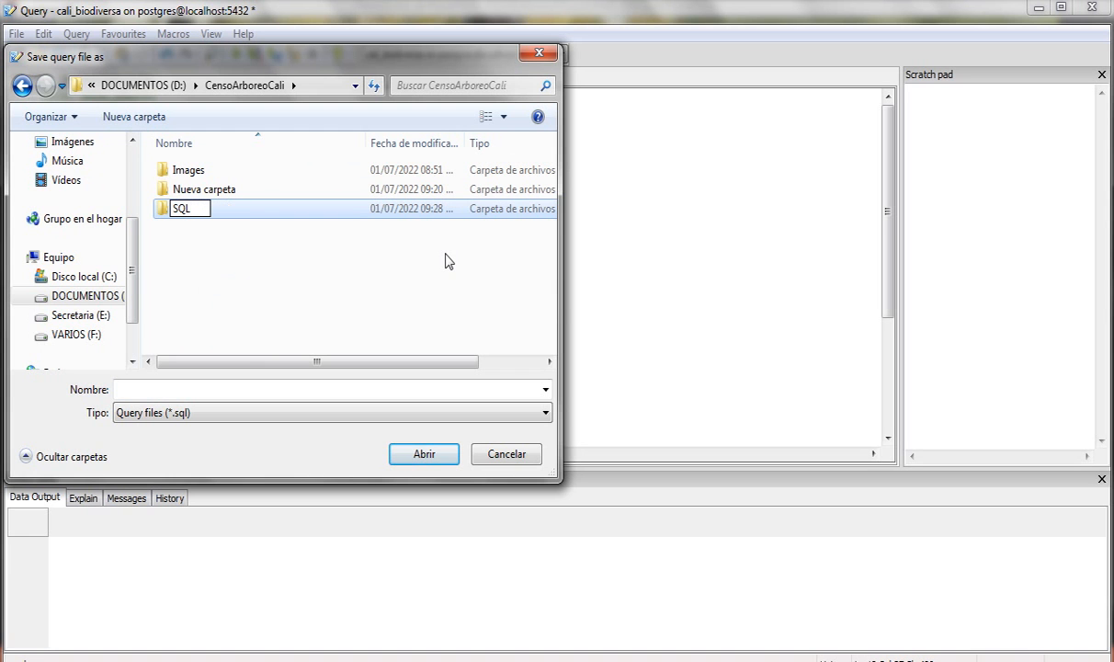
key("Return")
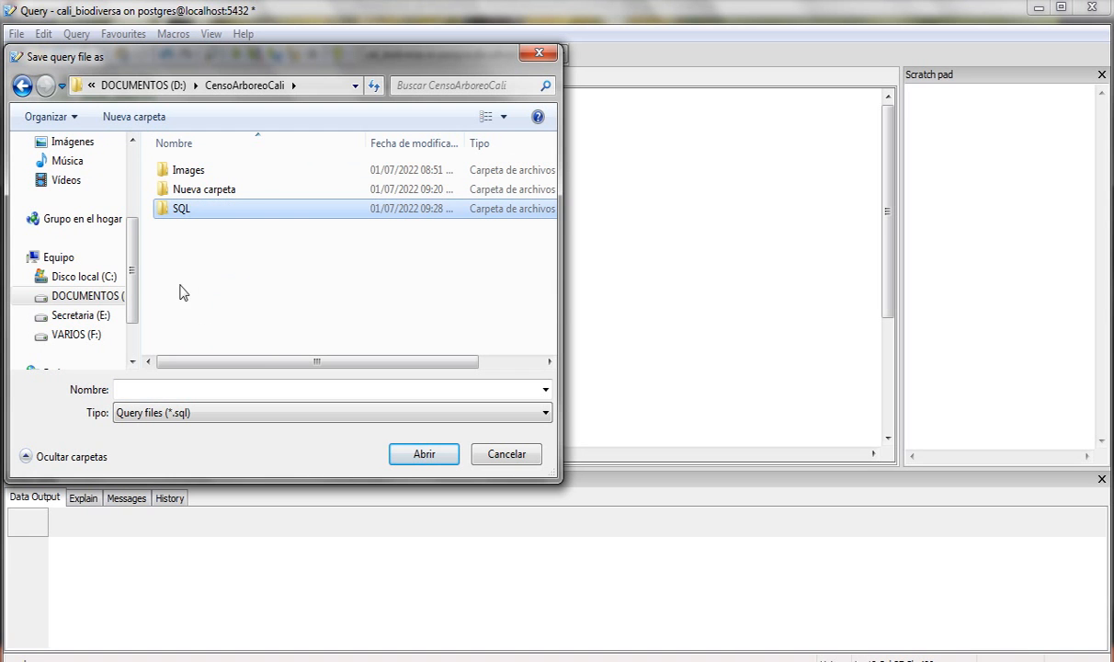
- Save the script as CaliBiodiversa.sql inside the new SQL folder
double_click(182, 210)
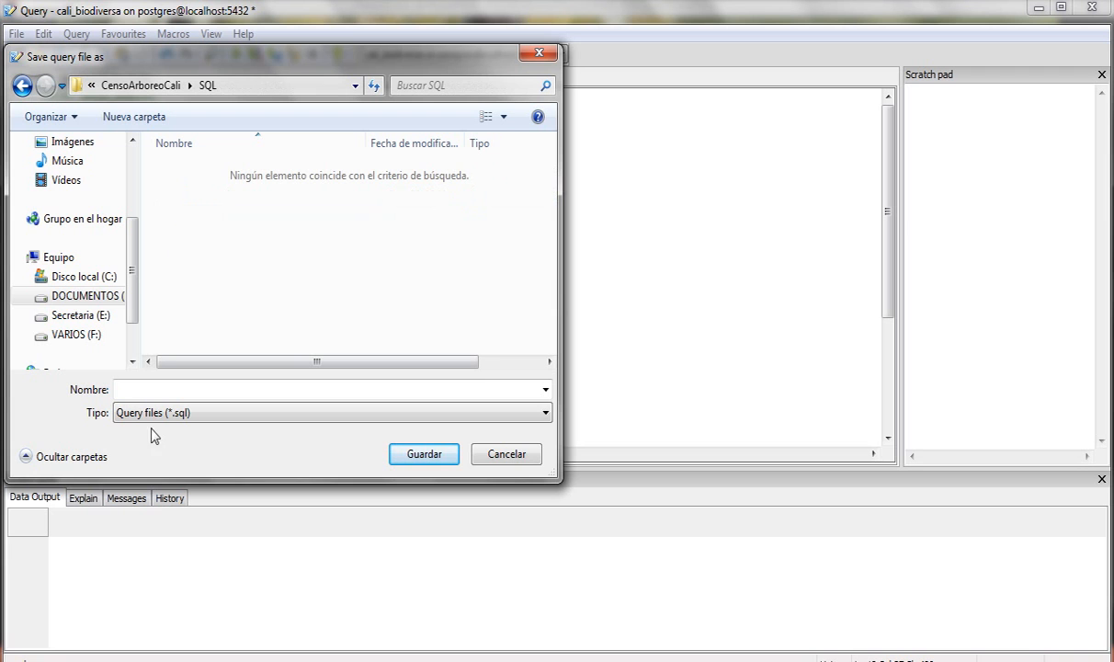
type("cALI")
key("BackSpace")
key("BackSpace")
key("BackSpace")
key("BackSpace")
type("C")
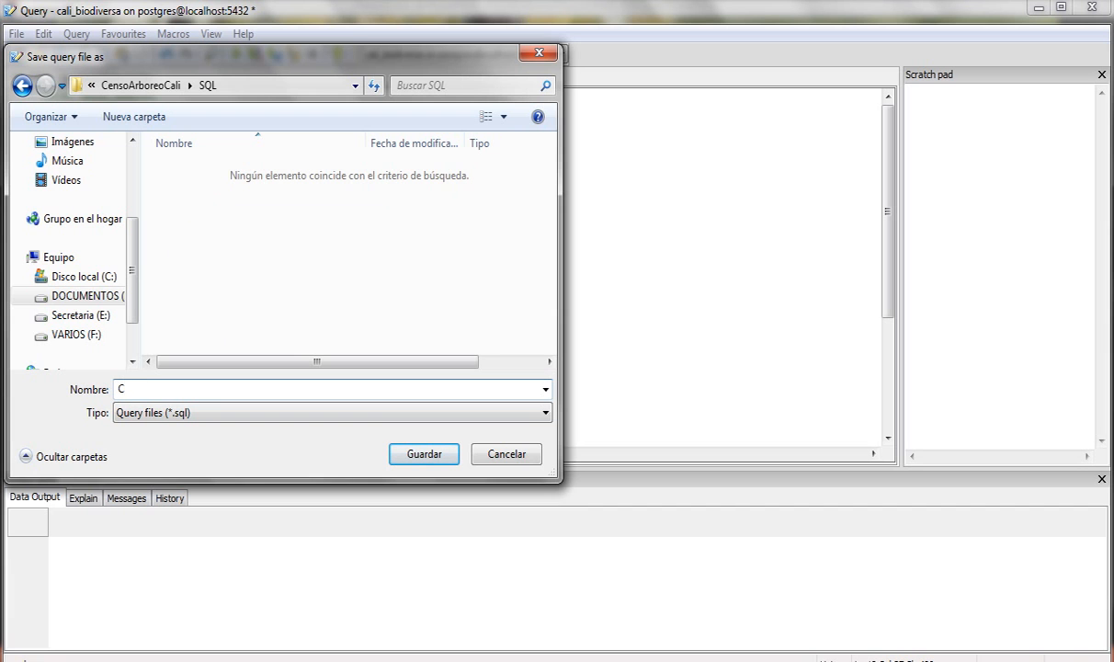
type("aliBiodiversa.sql")
left_click(415, 458)
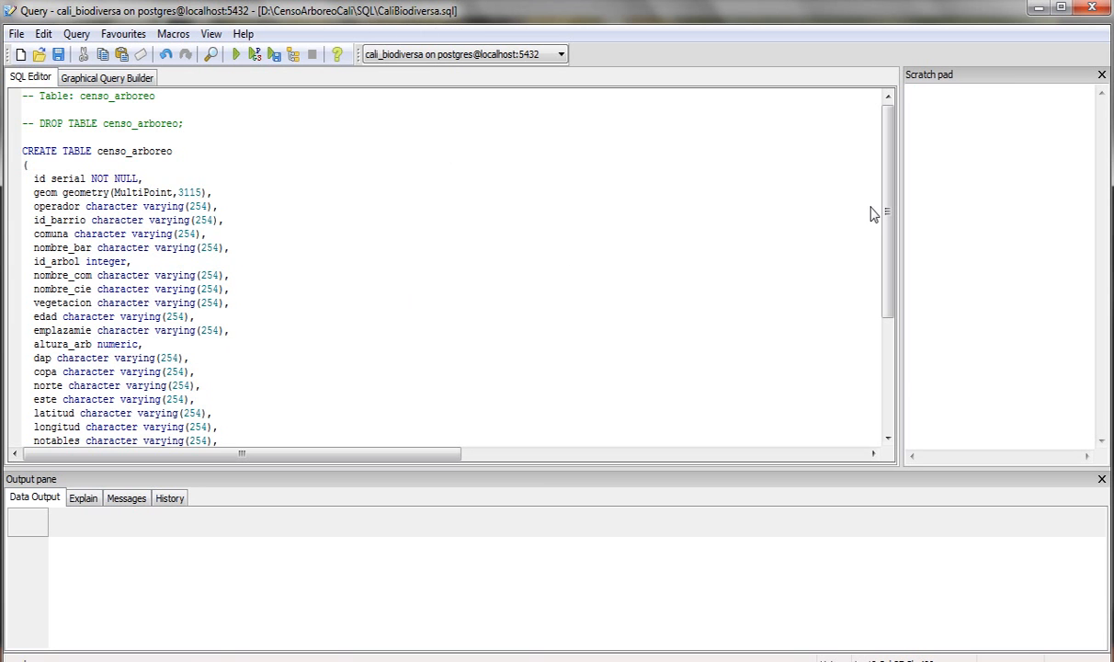
left_click_drag(889, 178, 897, 307)
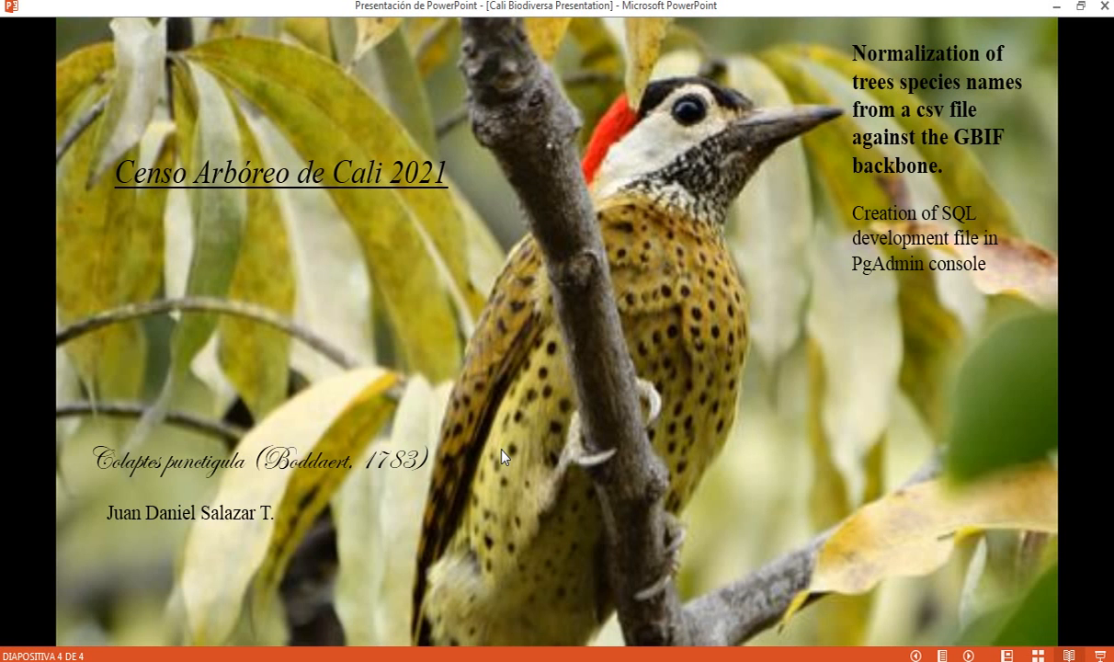
- Reveal the slide's point on SQL code for species names, then return to the script's end in pgAdmin
left_click(502, 449)
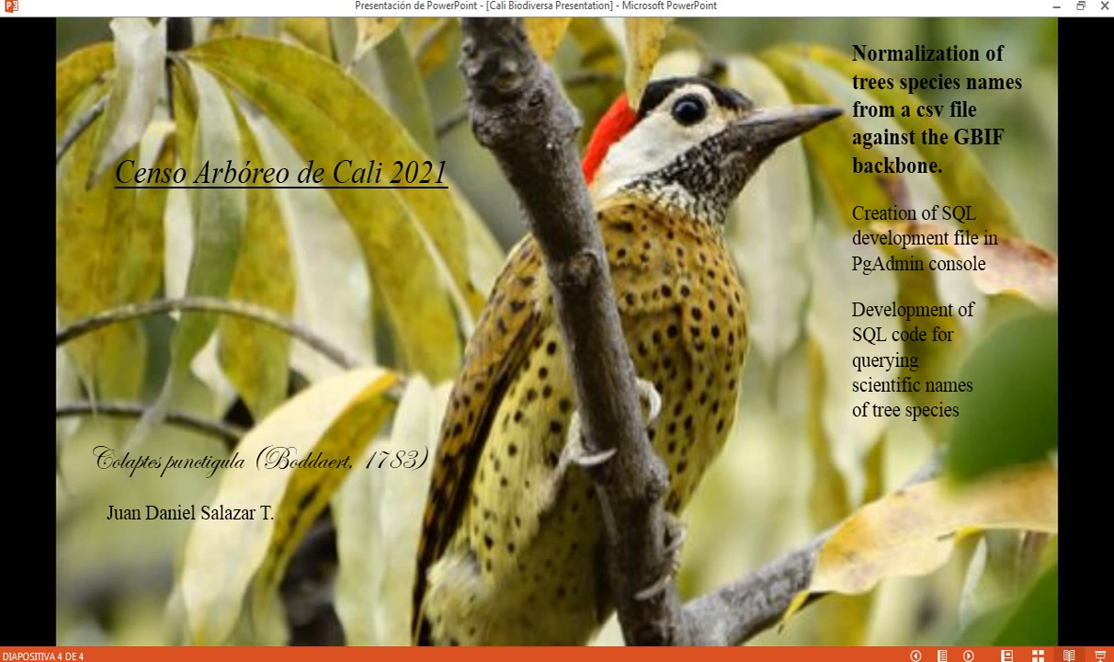
left_click(474, 587)
left_click(288, 410)
- Below the script, start typing SELECT DISTINCT(nombre_cie) FROM, checking the column name
key("Return")
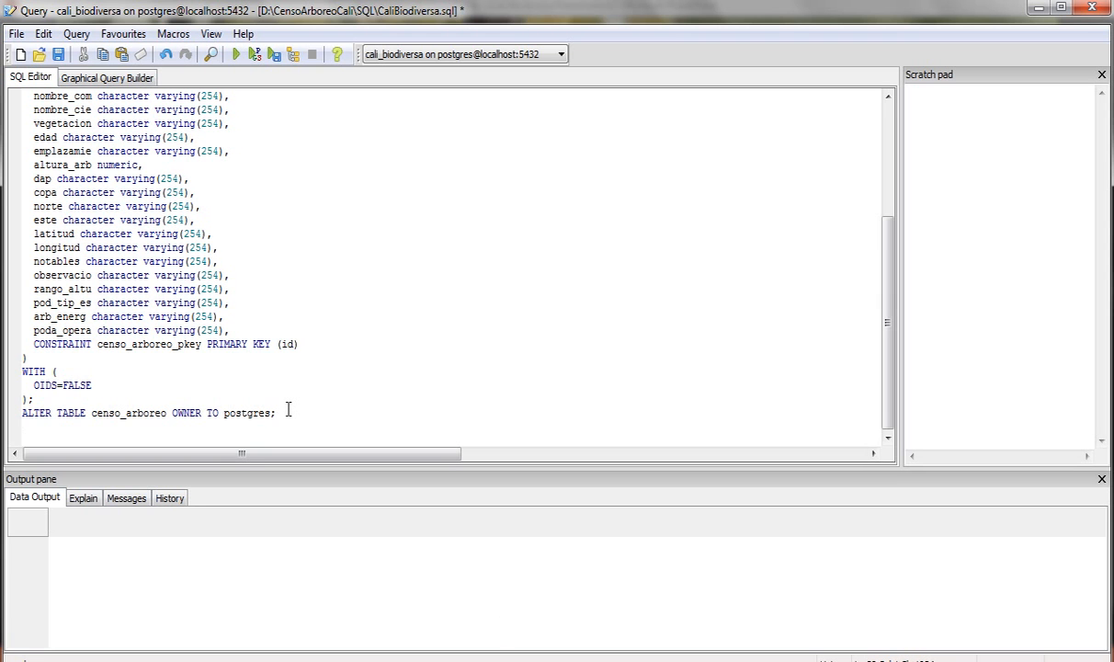
key("Return")
key("Return")
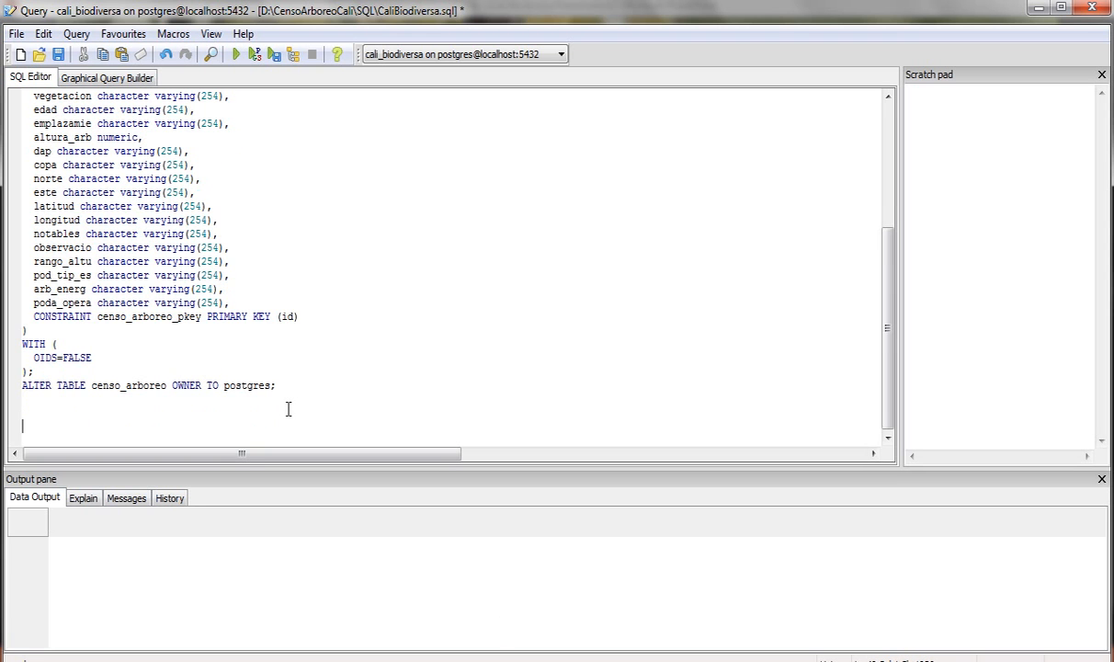
type("SELECT DISTINCT(")
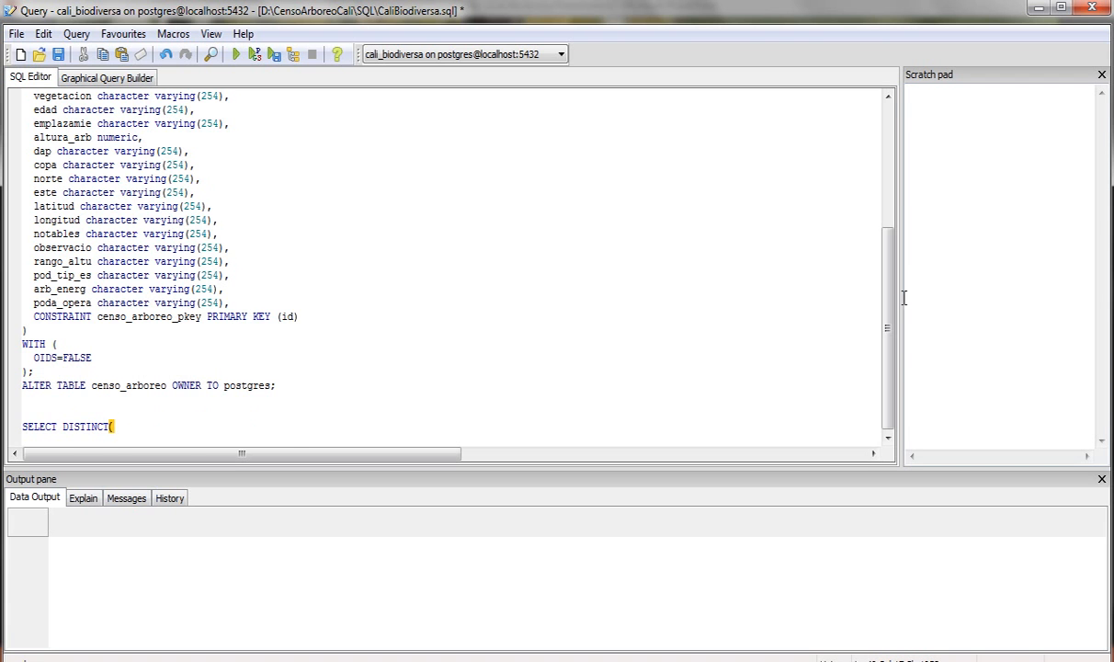
scroll(873, 181, "up", 5)
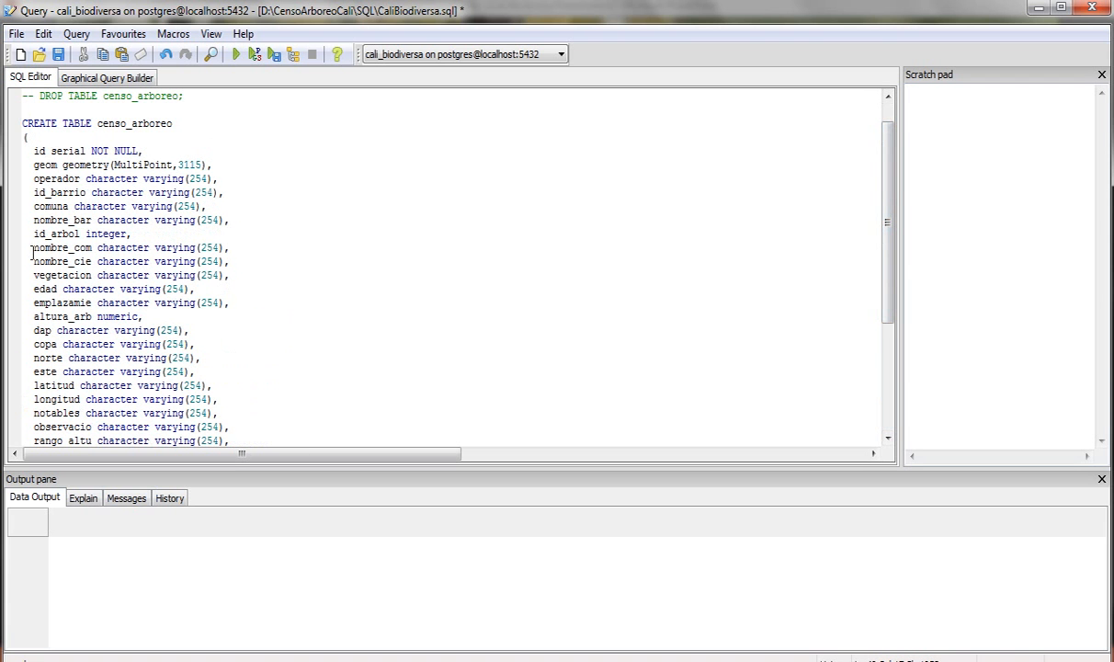
left_click_drag(34, 261, 92, 261)
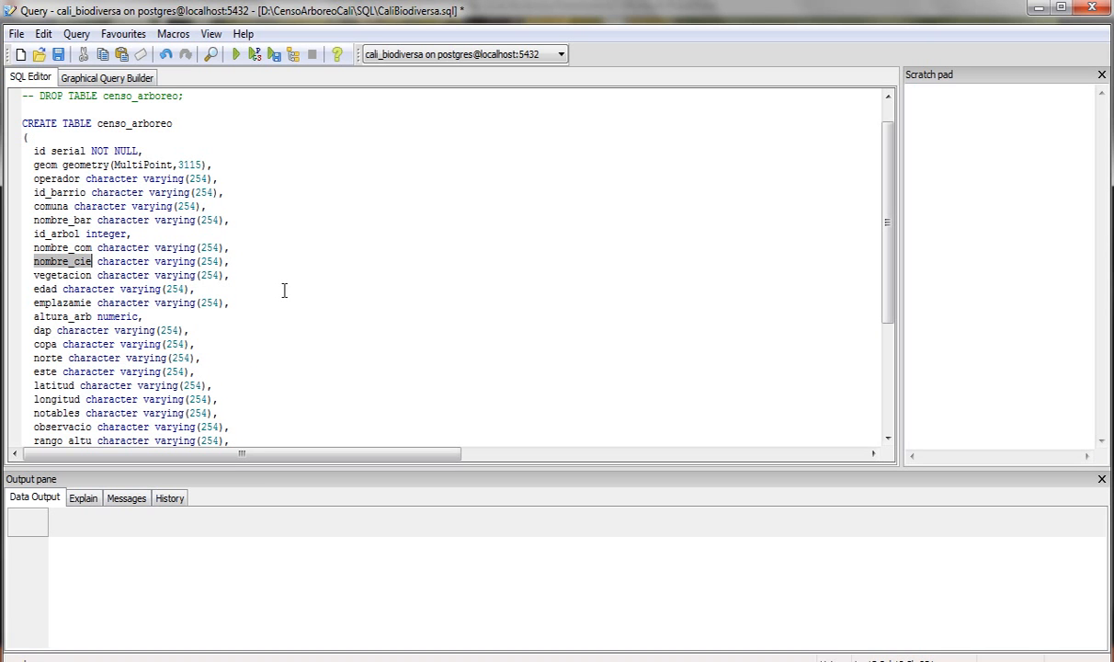
left_click_drag(896, 223, 896, 326)
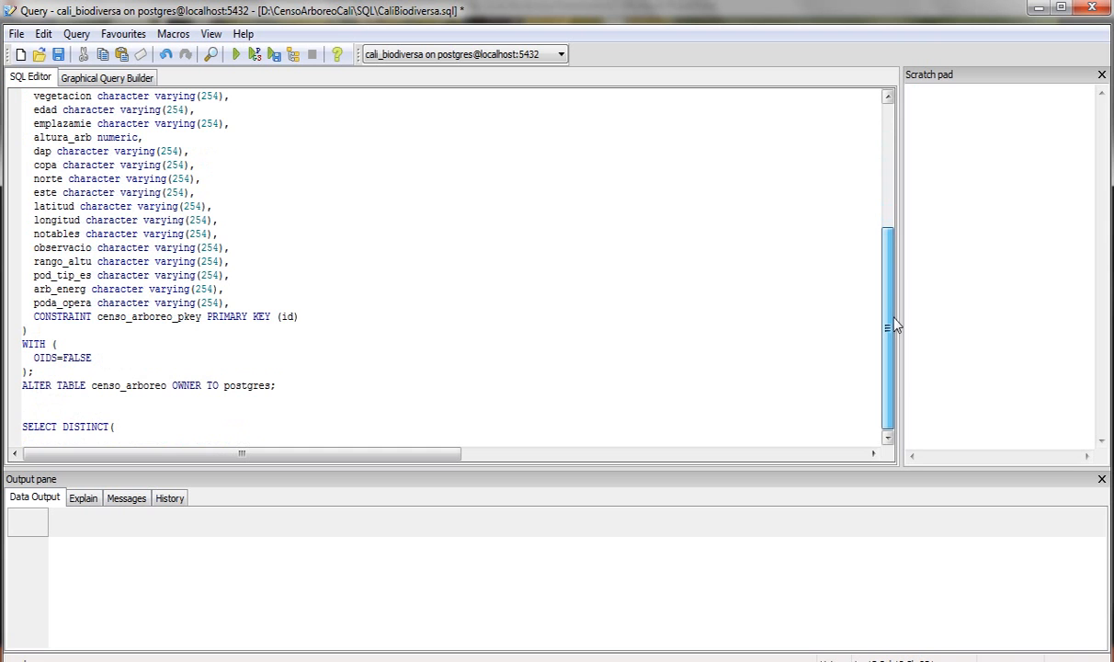
left_click(118, 428)
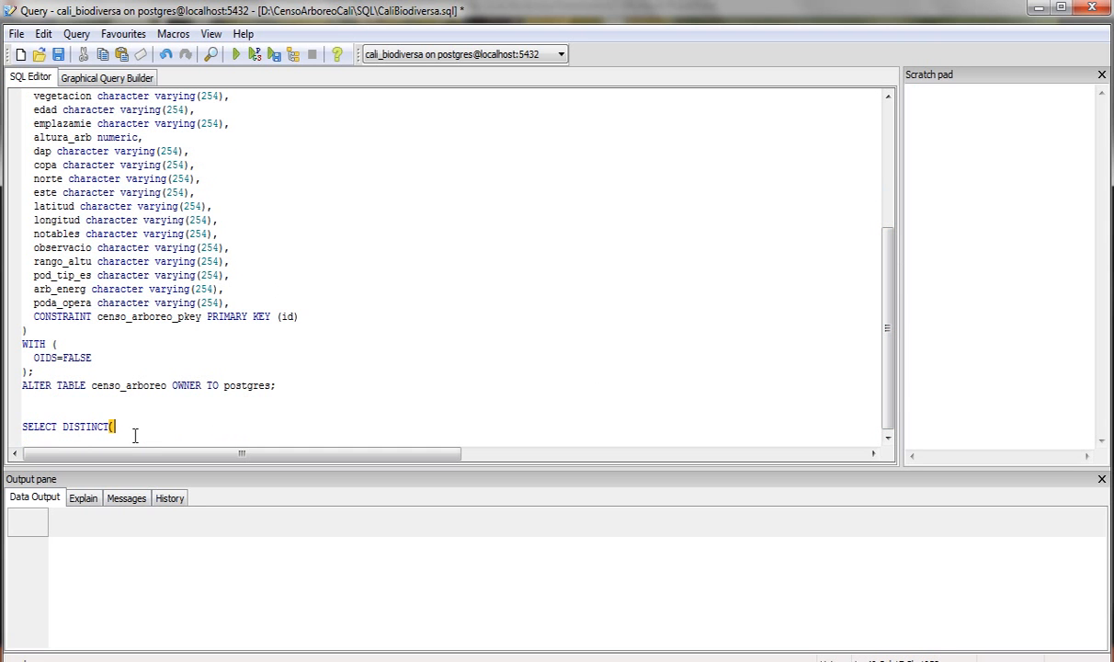
type("nombre_cie) FROM")
- Finish the query with the censo_arboreo table name, select the statement and execute it
left_click_drag(885, 288, 881, 164)
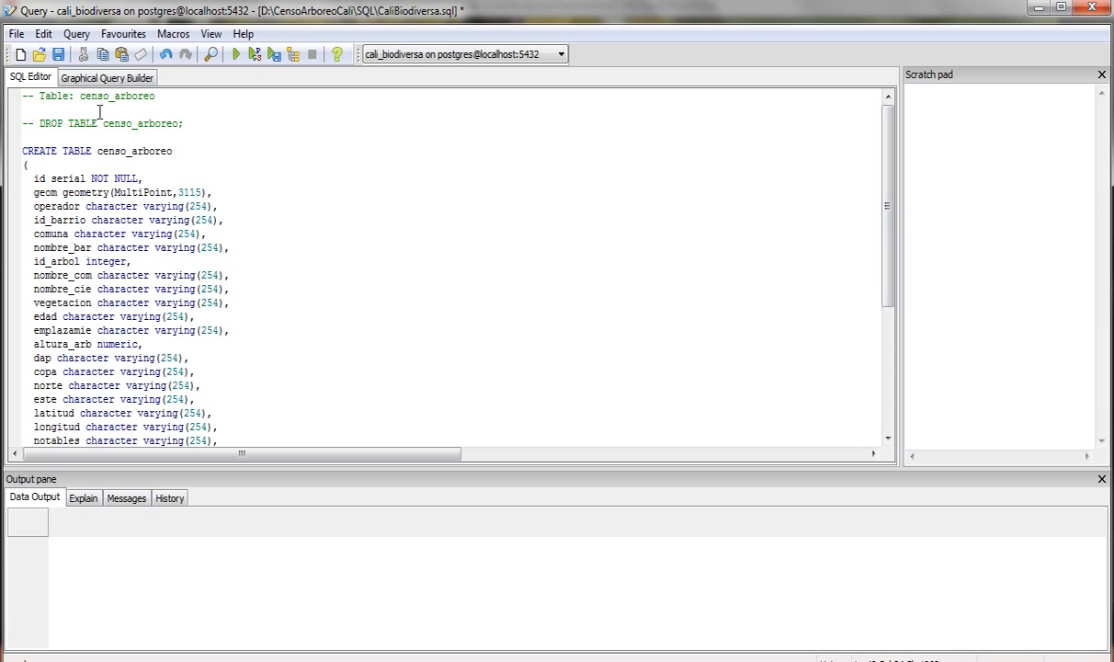
left_click_drag(79, 95, 158, 96)
left_click_drag(889, 169, 890, 405)
left_click(228, 427)
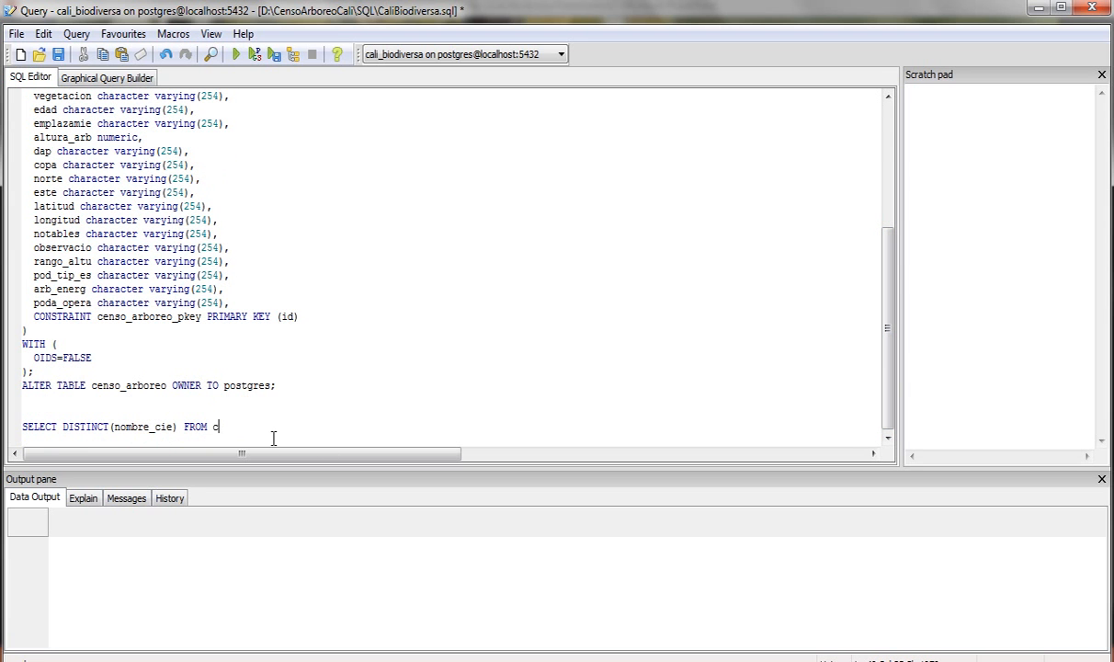
type("censo_arboreo;")
left_click(16, 428)
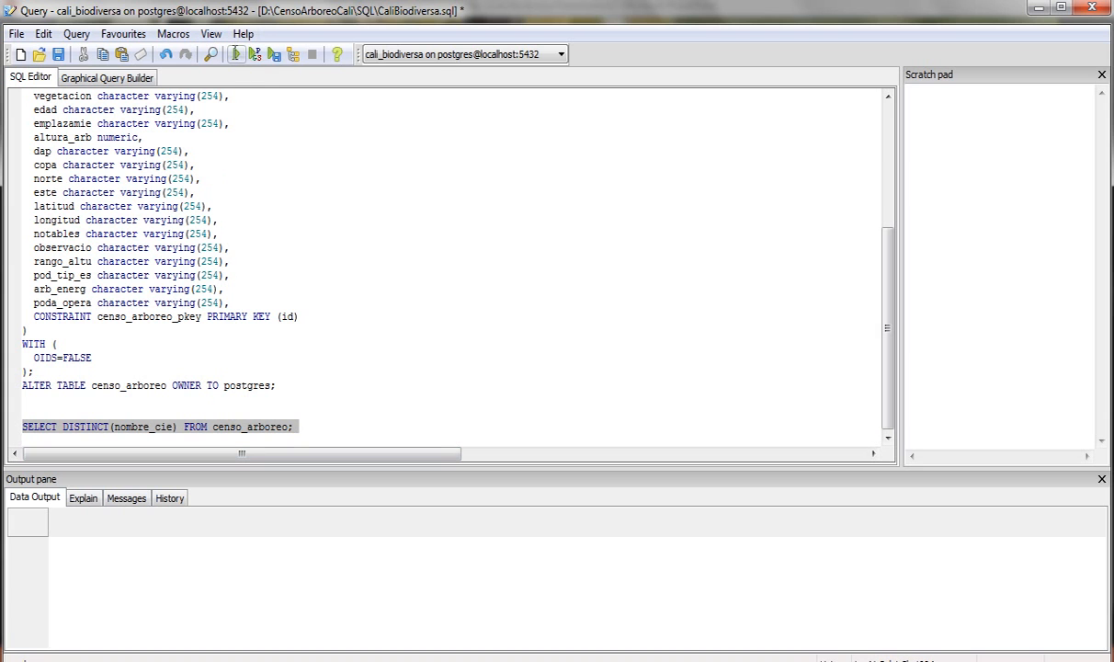
left_click(235, 57)
- Widen the nombre_cie column and scroll through the 456 distinct species names
left_click_drag(115, 527, 217, 527)
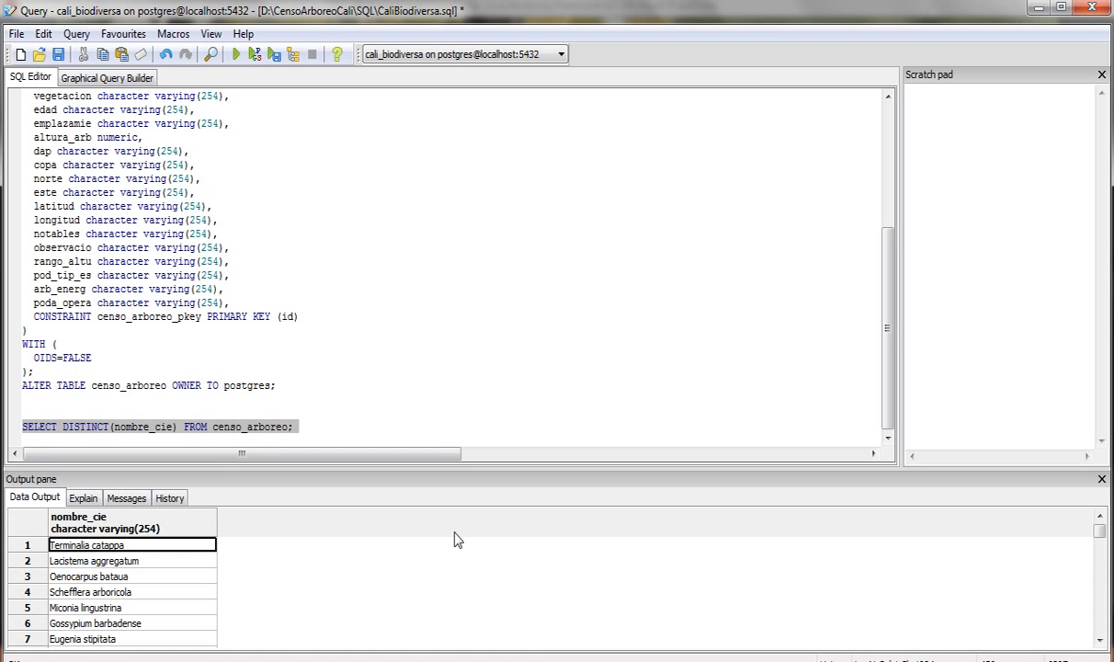
left_click(1099, 640)
left_click(1099, 639)
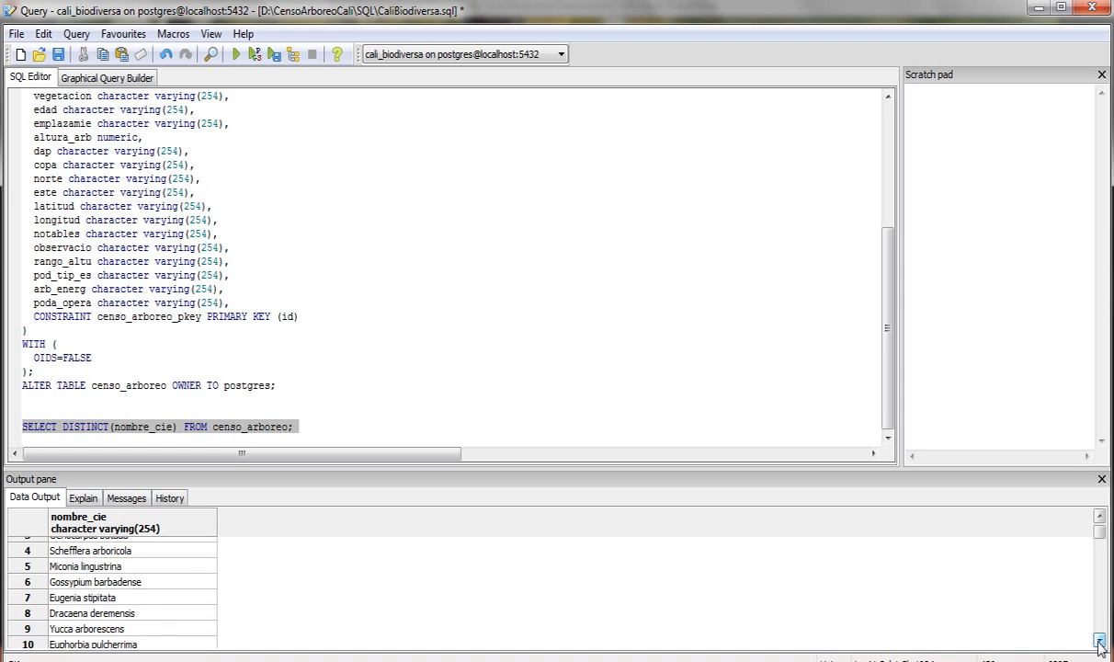
left_click(1099, 640)
left_click(1099, 640)
left_click(1099, 639)
left_click(1099, 639)
left_click(1099, 640)
left_click(1099, 640)
left_click(1099, 639)
left_click(1099, 640)
left_click(1099, 640)
left_click(1099, 640)
left_click(1099, 640)
left_click(1099, 639)
left_click(1099, 640)
left_click(1099, 639)
left_click(1099, 640)
left_click(1099, 639)
left_click(1100, 639)
left_click_drag(1102, 541, 1104, 641)
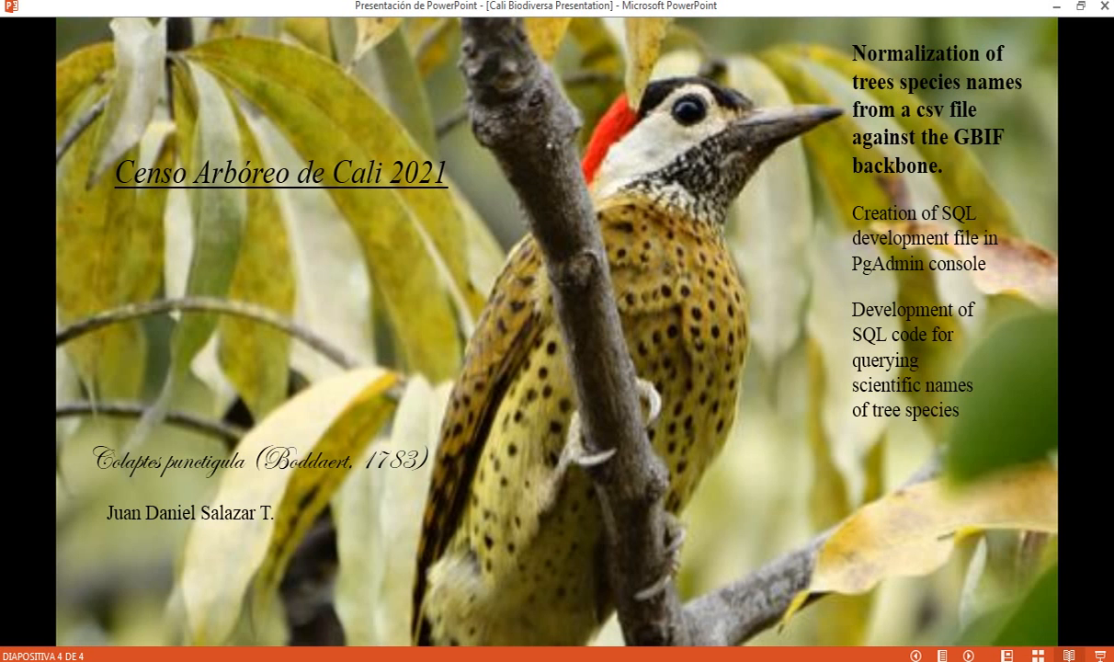
- Show the slide point about creating a csv for normalization, then return to pgAdmin's query window
left_click(489, 489)
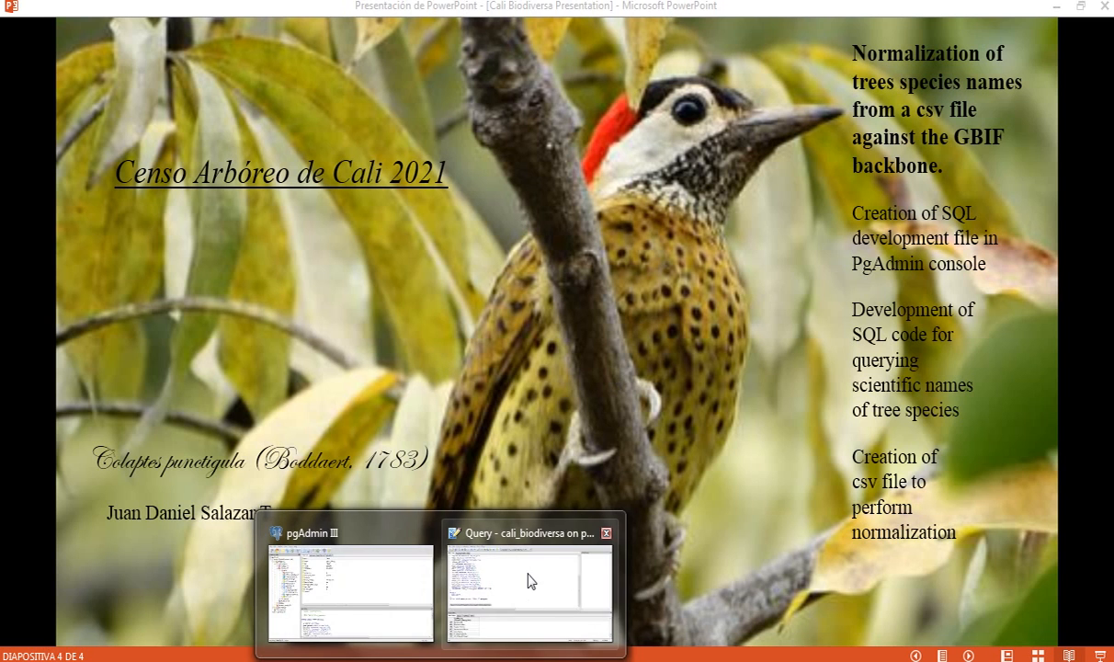
left_click(504, 546)
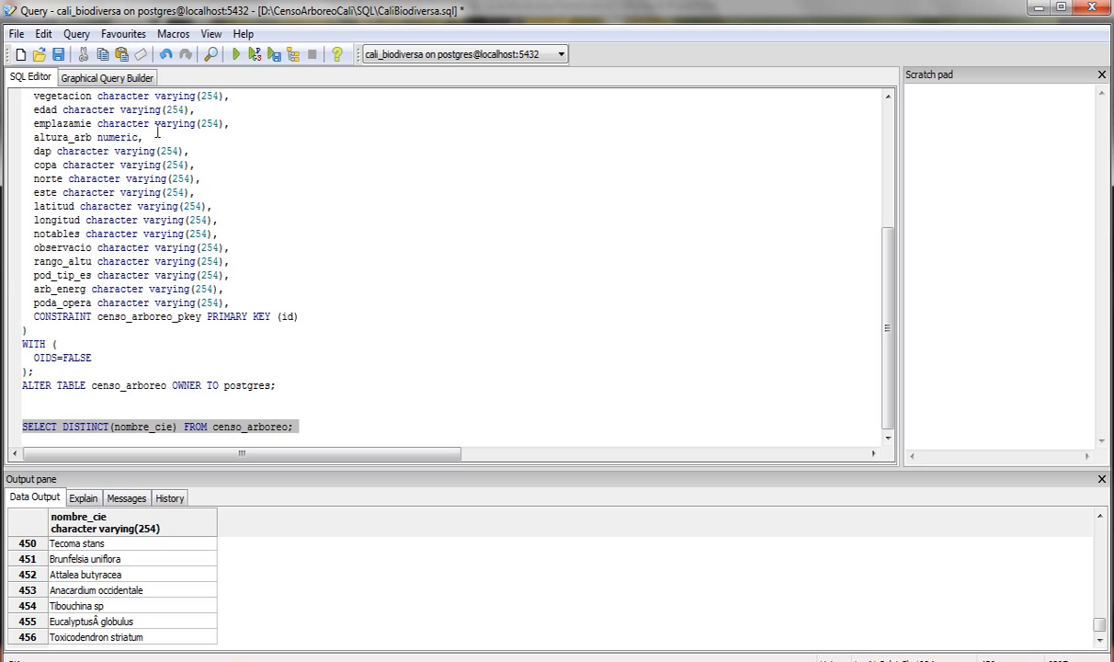
- Start exporting the query results to a file and create a Tables folder inside SQL
left_click(273, 56)
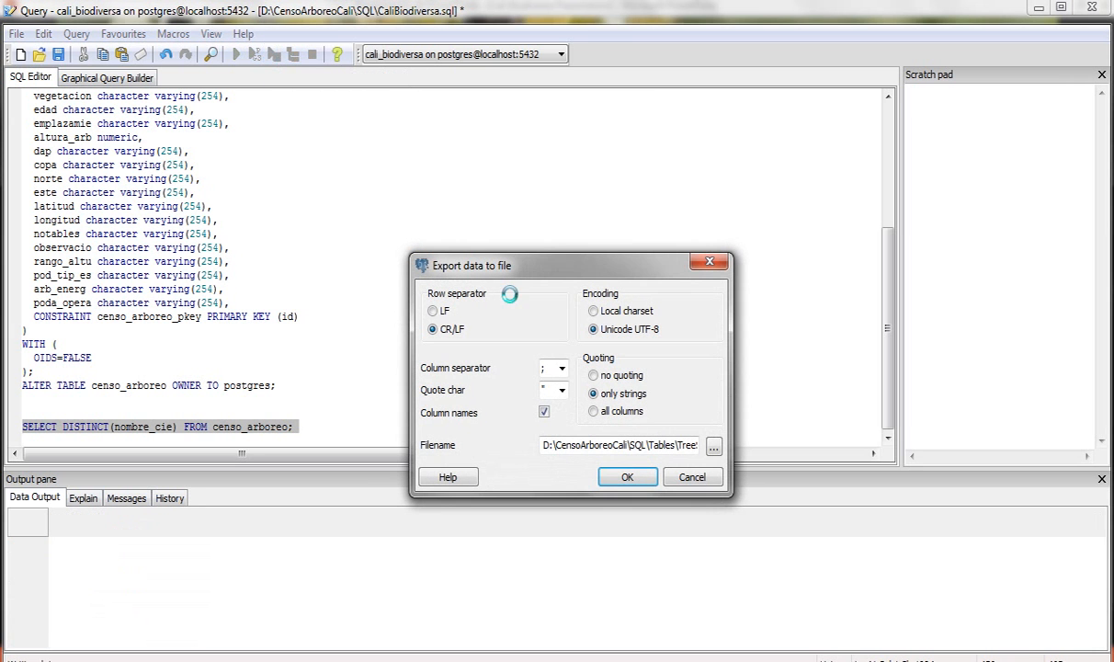
left_click(714, 447)
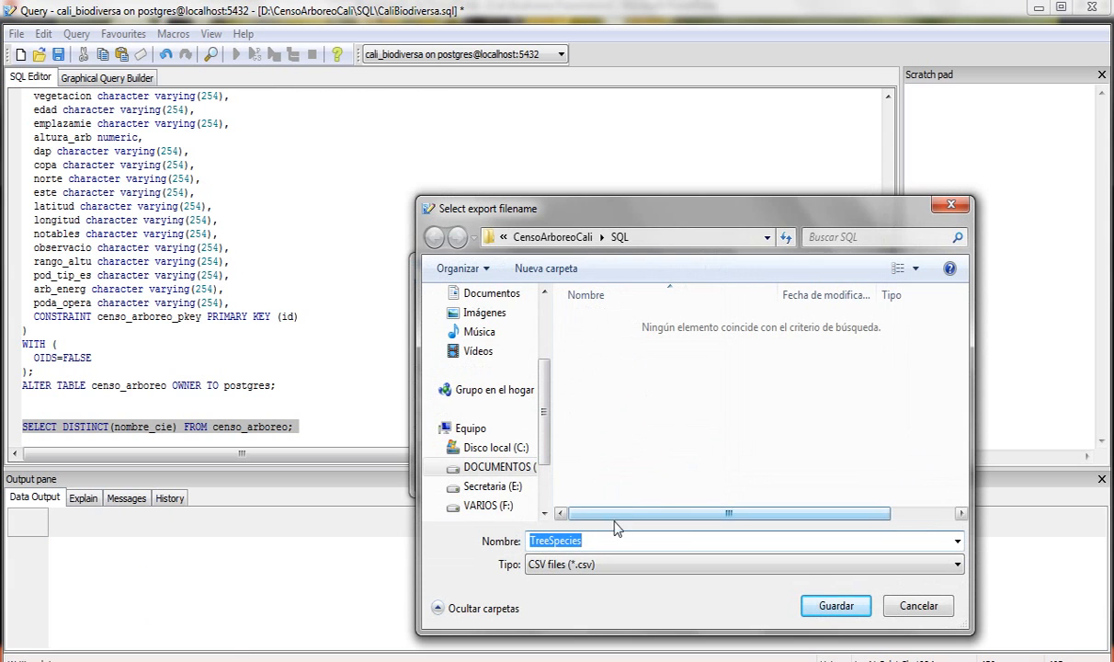
right_click(633, 369)
mouse_move(768, 606)
left_click(893, 329)
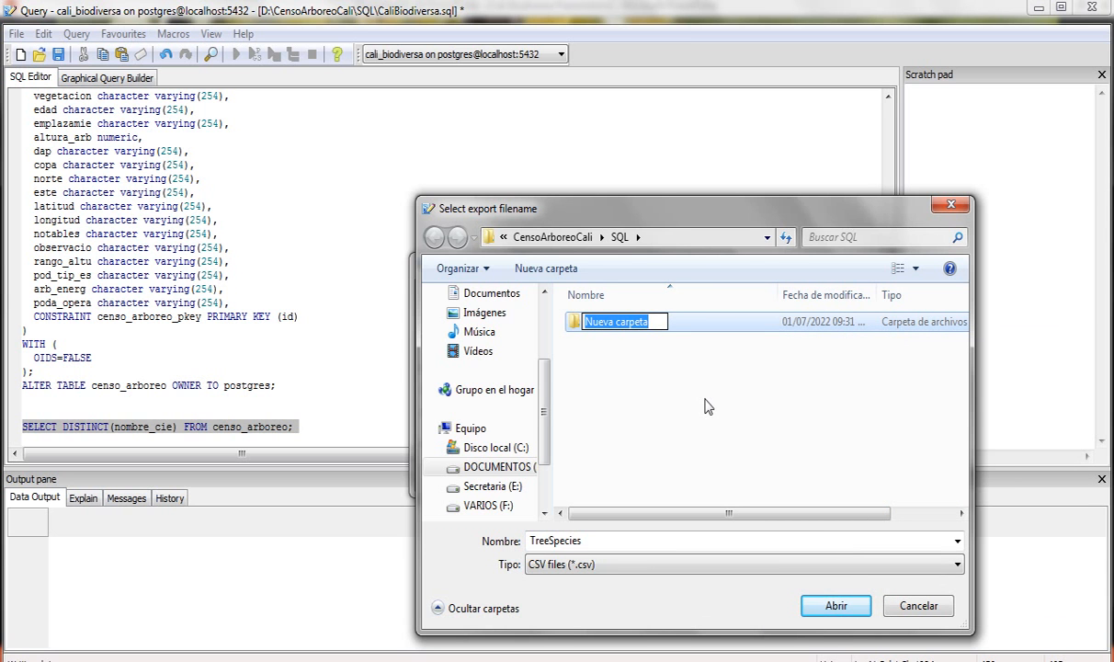
type("Tables")
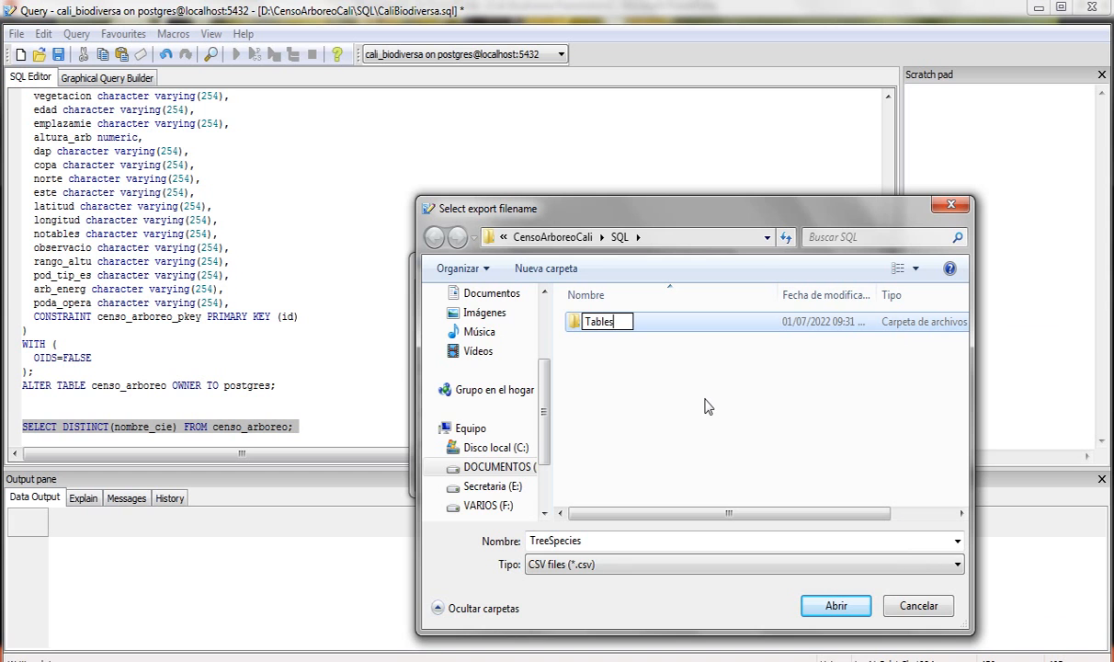
key("Return")
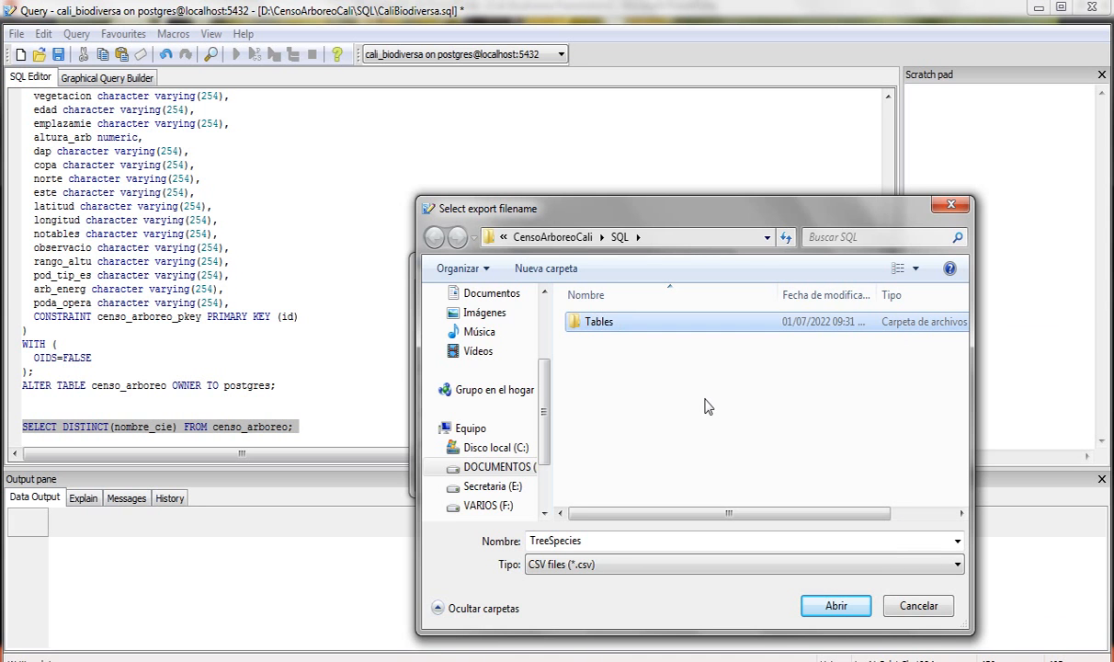
- Name the export TreeSpecies in the Tables folder and run the export
double_click(587, 318)
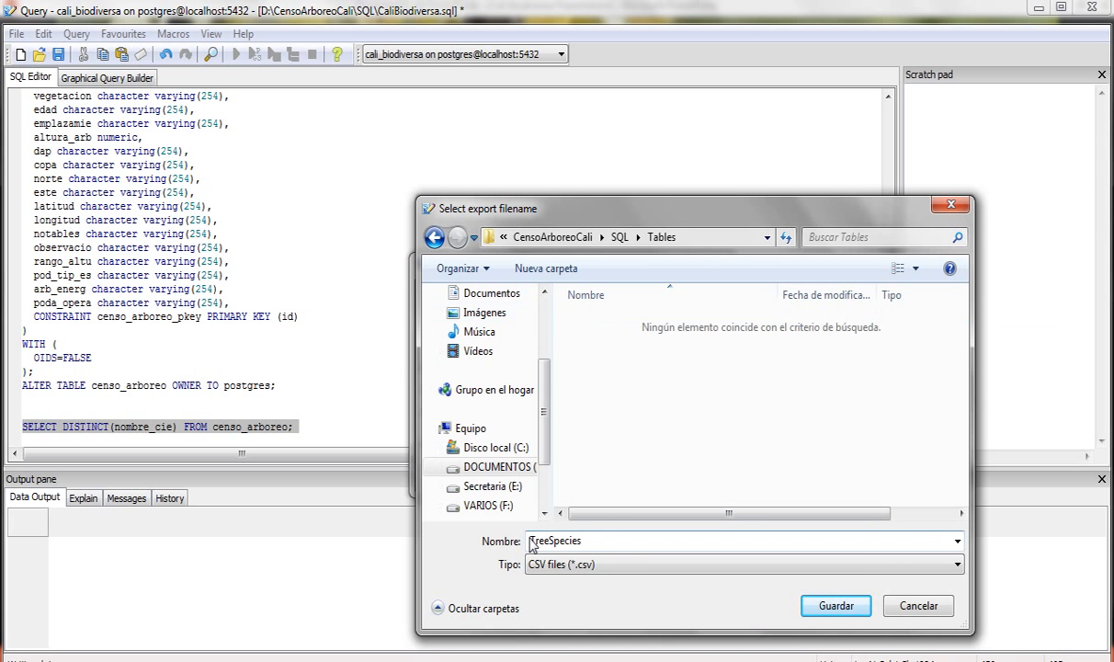
left_click_drag(527, 541, 581, 540)
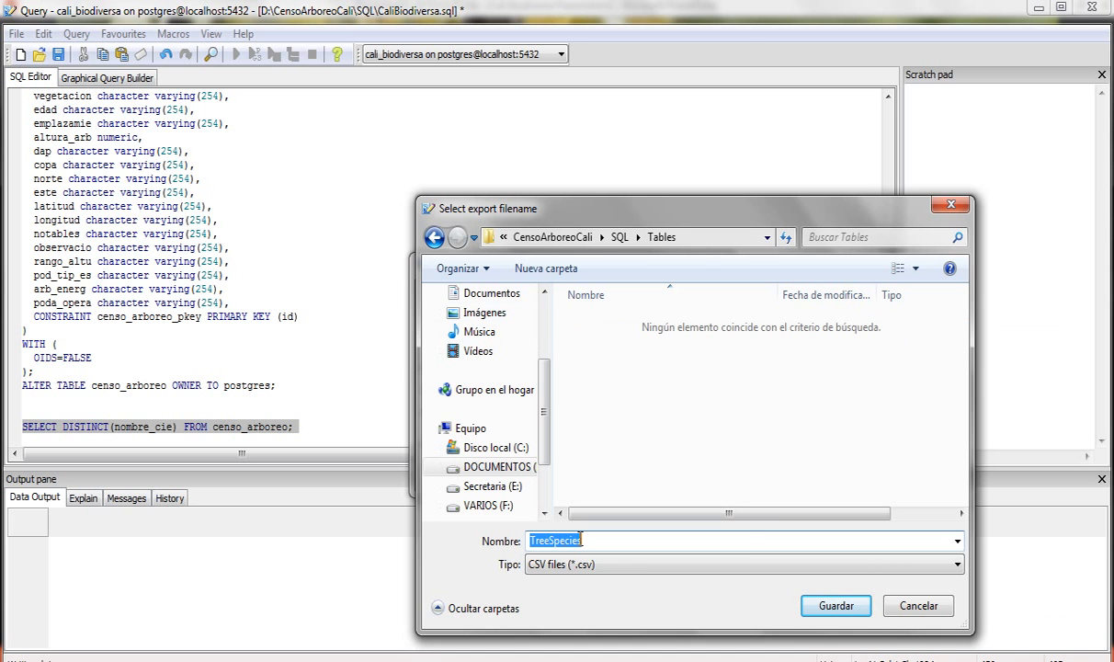
left_click(838, 612)
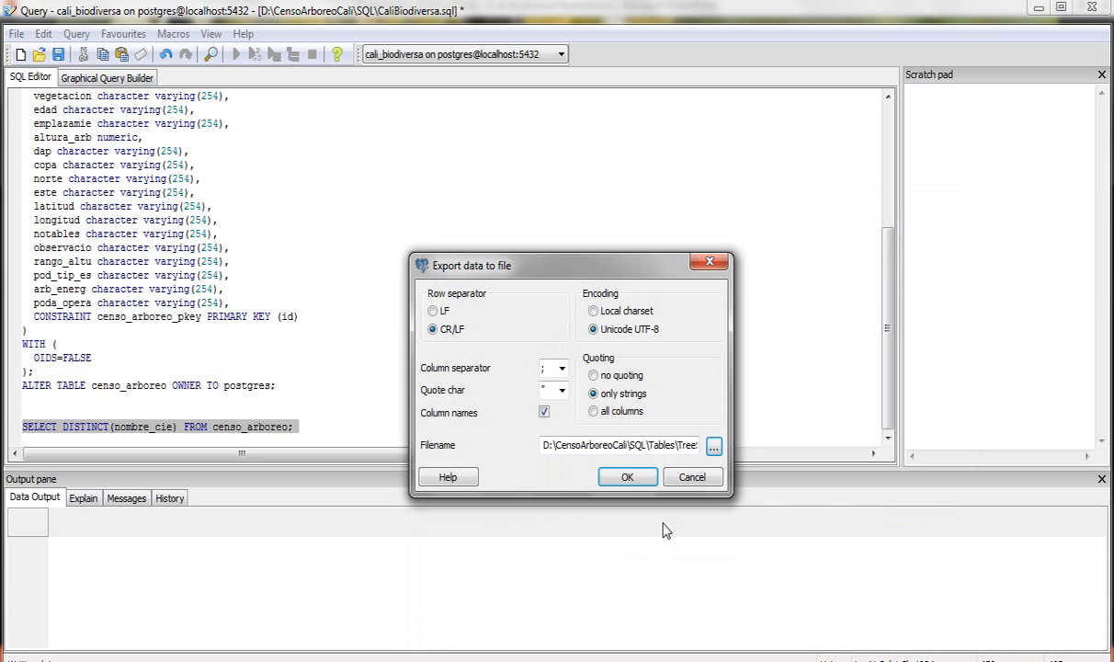
left_click(626, 478)
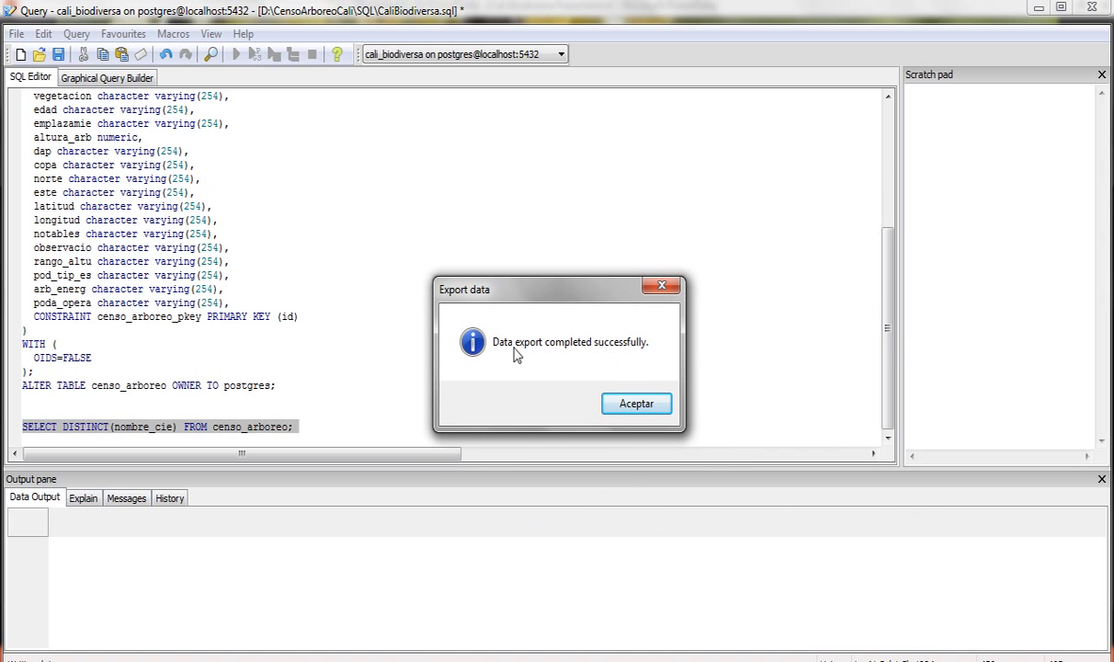
- Dismiss the success message and open CensoArboreoCali\SQL\Tables\TreeSpecies.csv
left_click(635, 404)
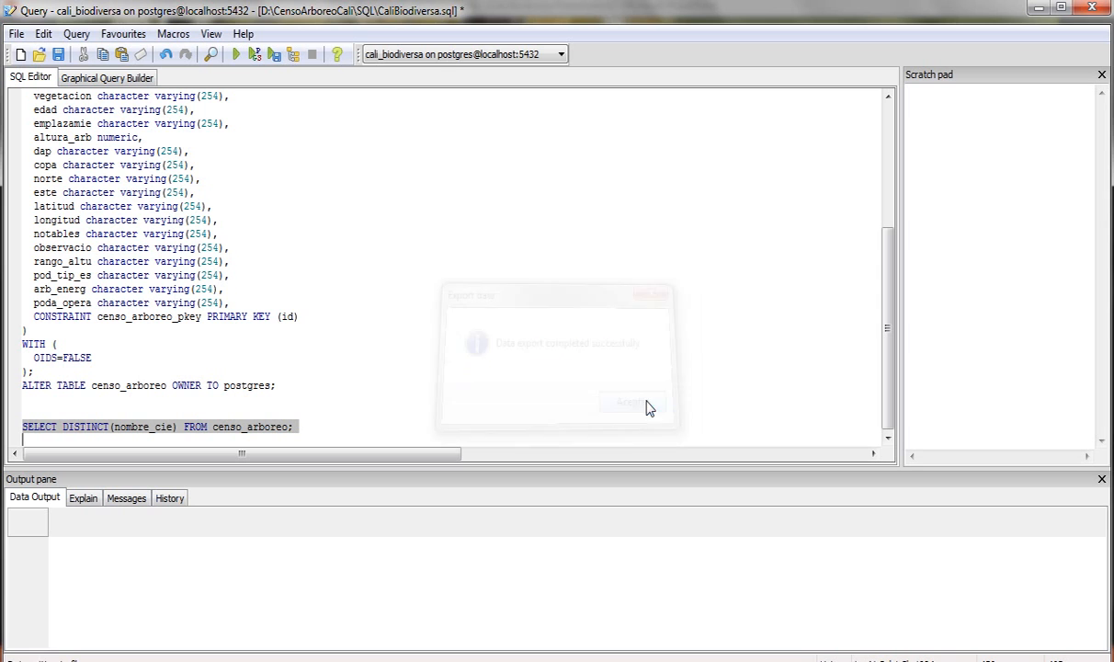
mouse_move(177, 655)
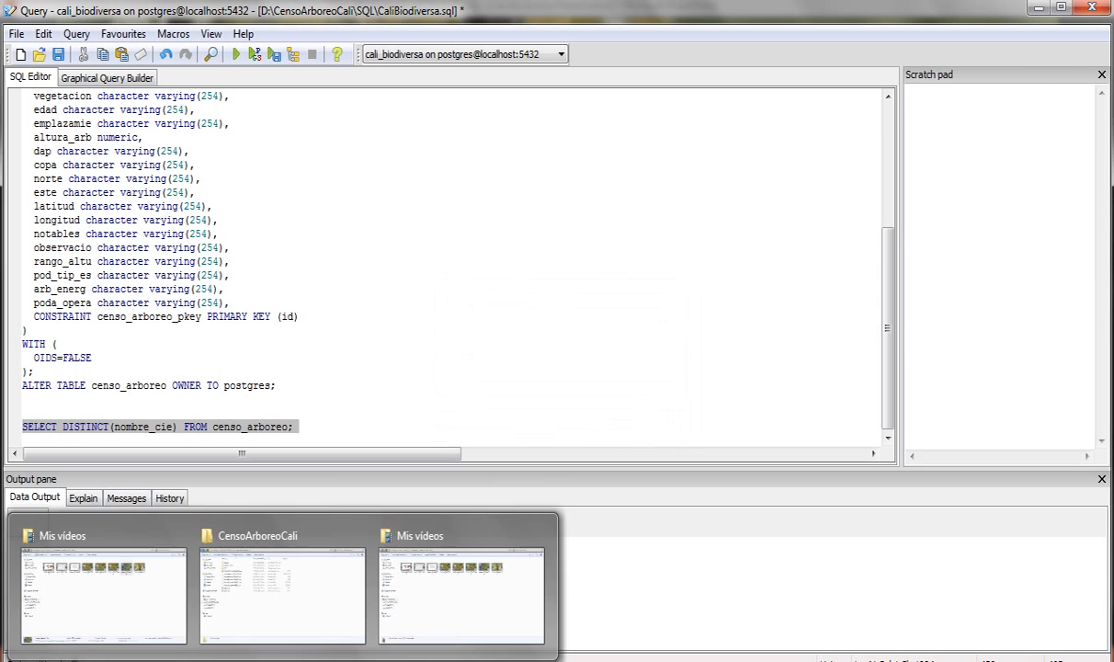
left_click(279, 617)
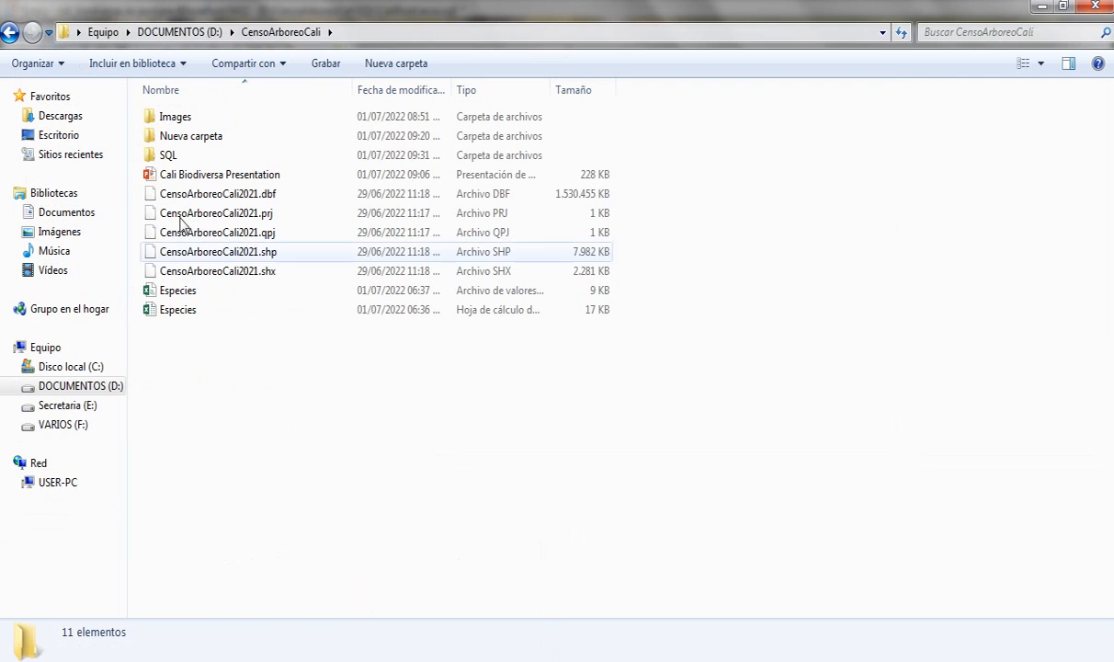
double_click(170, 158)
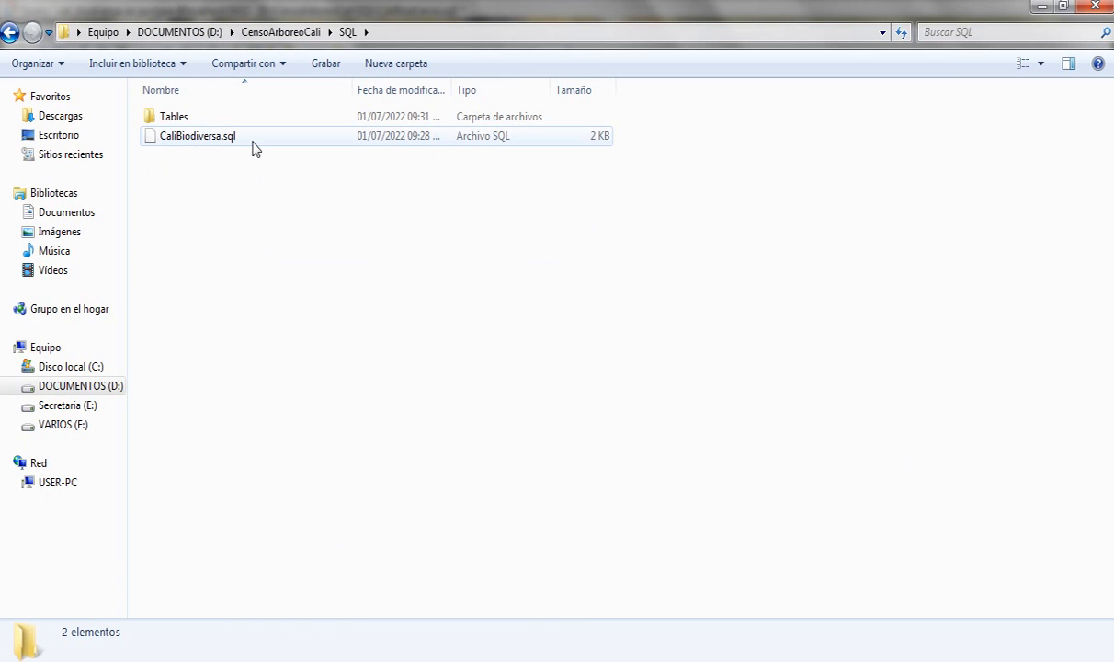
double_click(171, 117)
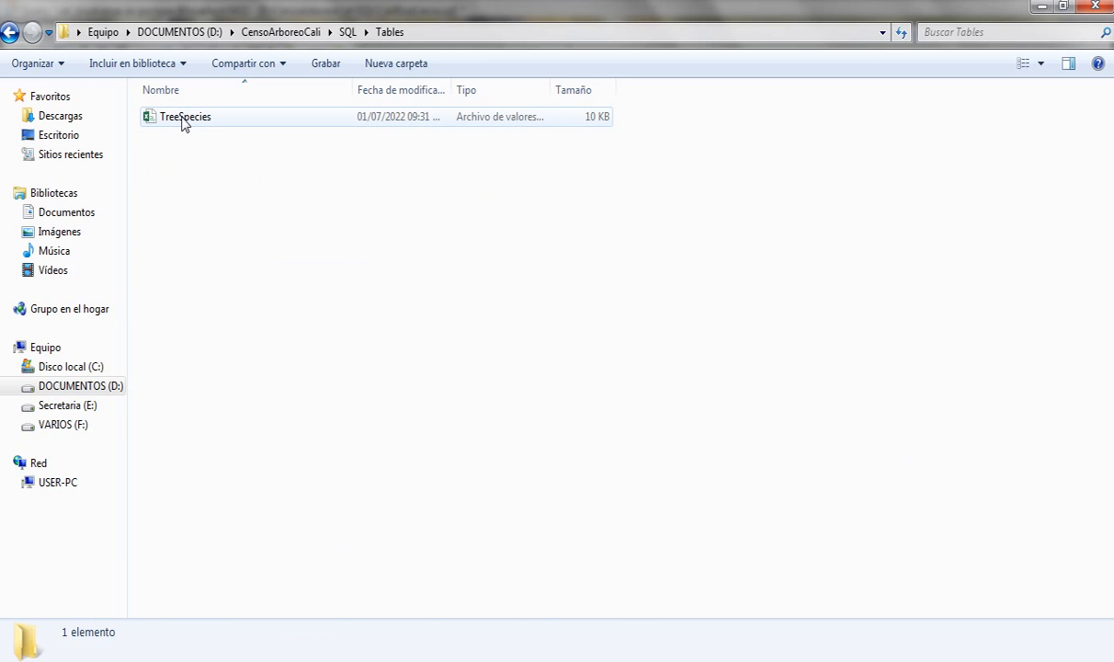
double_click(183, 120)
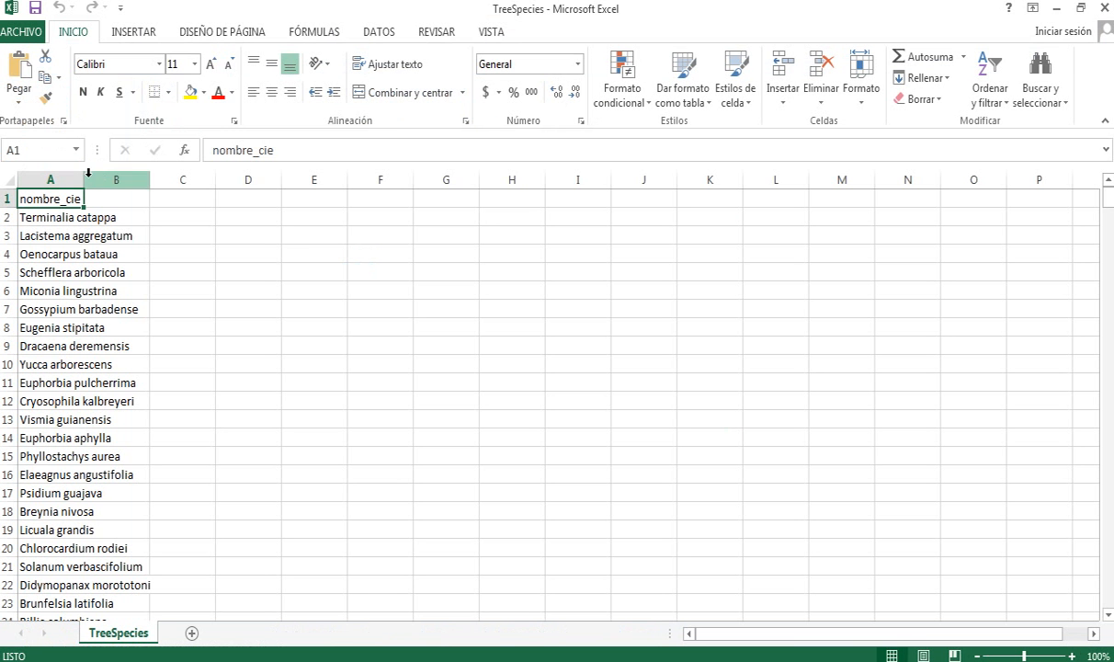
- Widen column A, scroll the species list, and recheck GBIF's scientificName requirement before returning to Excel
left_click_drag(82, 180, 229, 194)
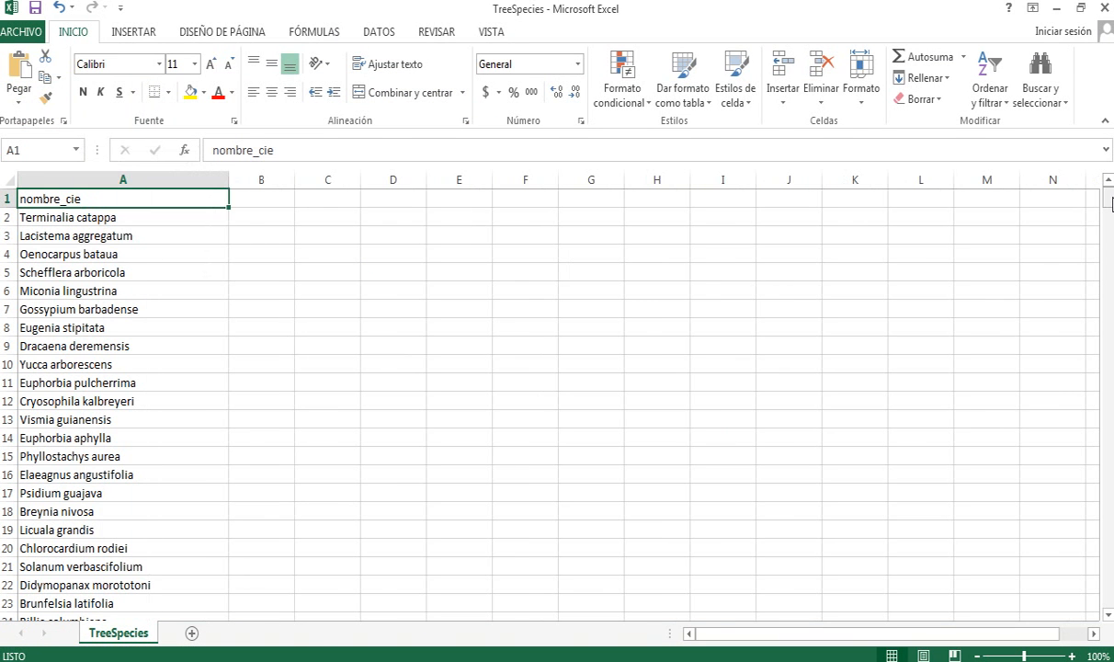
left_click_drag(1111, 202, 1108, 262)
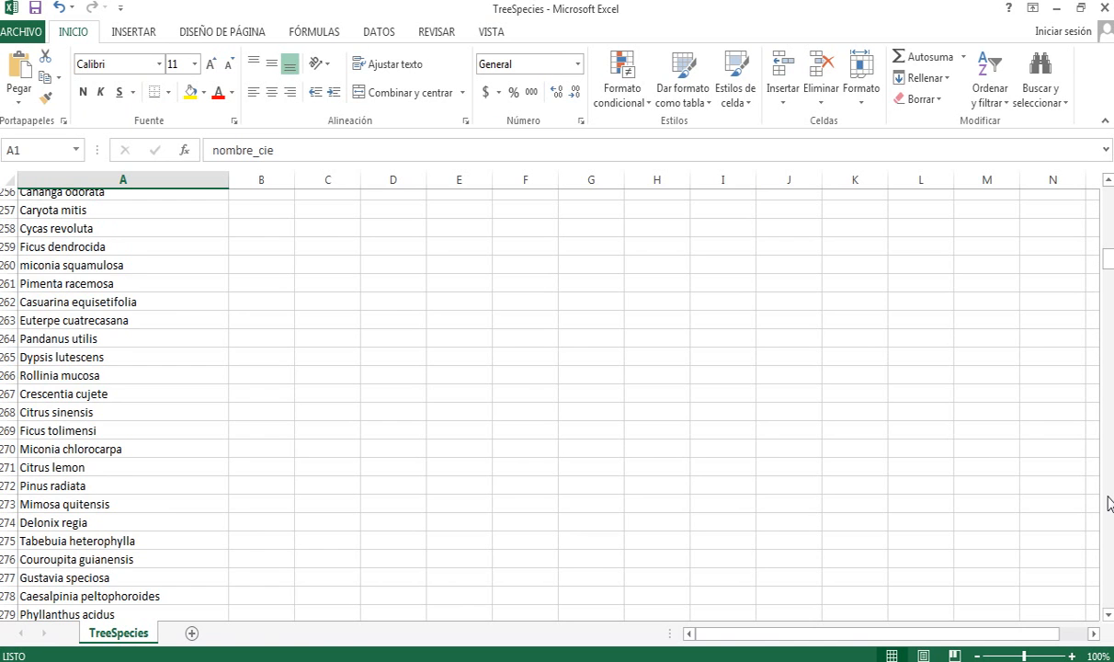
left_click(285, 561)
left_click_drag(284, 252, 786, 256)
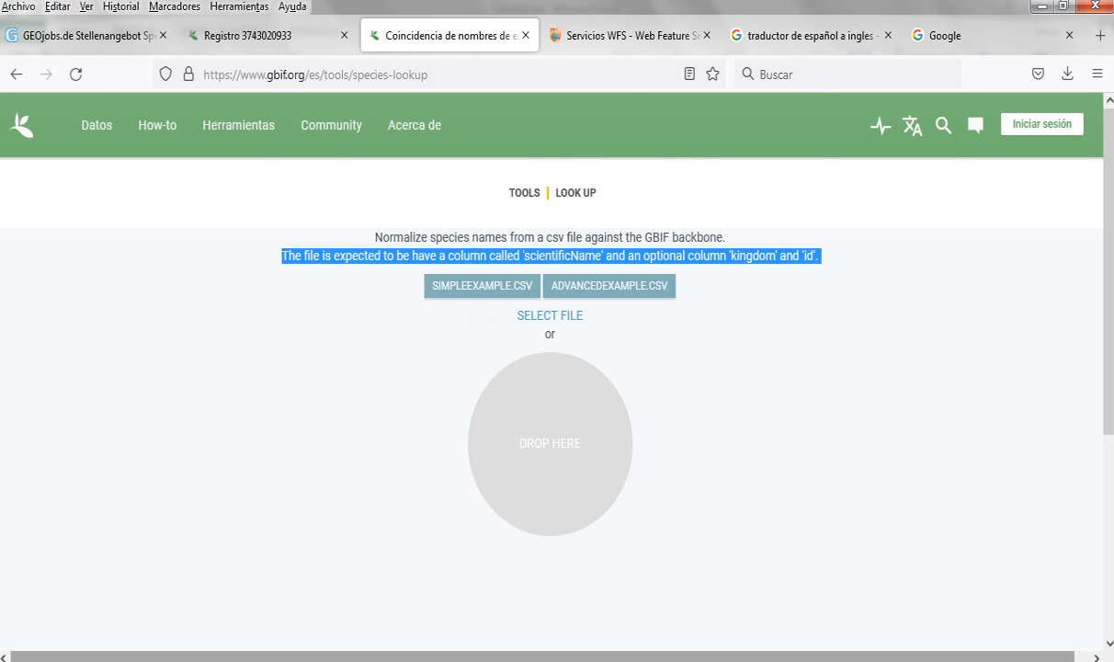
left_click(152, 660)
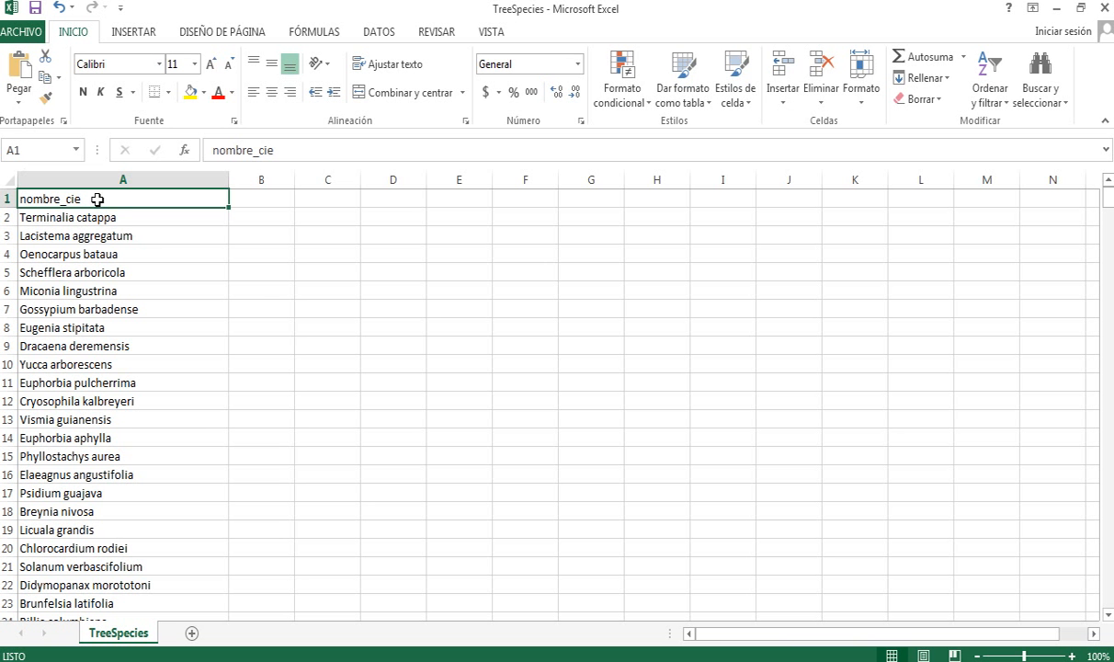
- Change the A1 header from nombre_cie to scientificName, fixing a typo along the way
type("s")
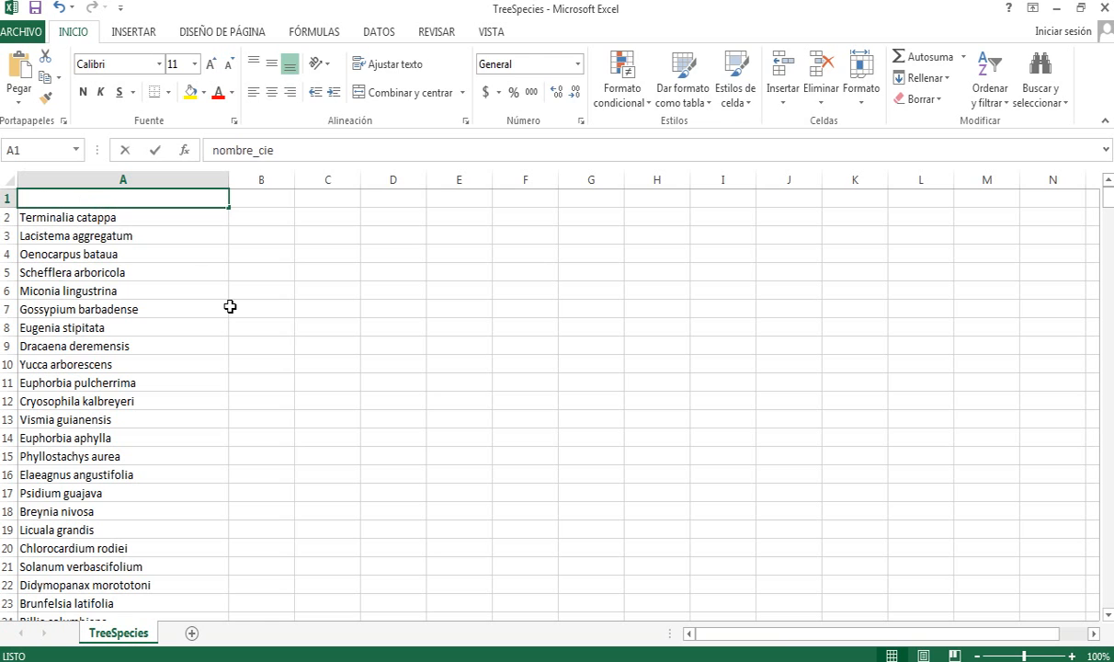
type("coentofic")
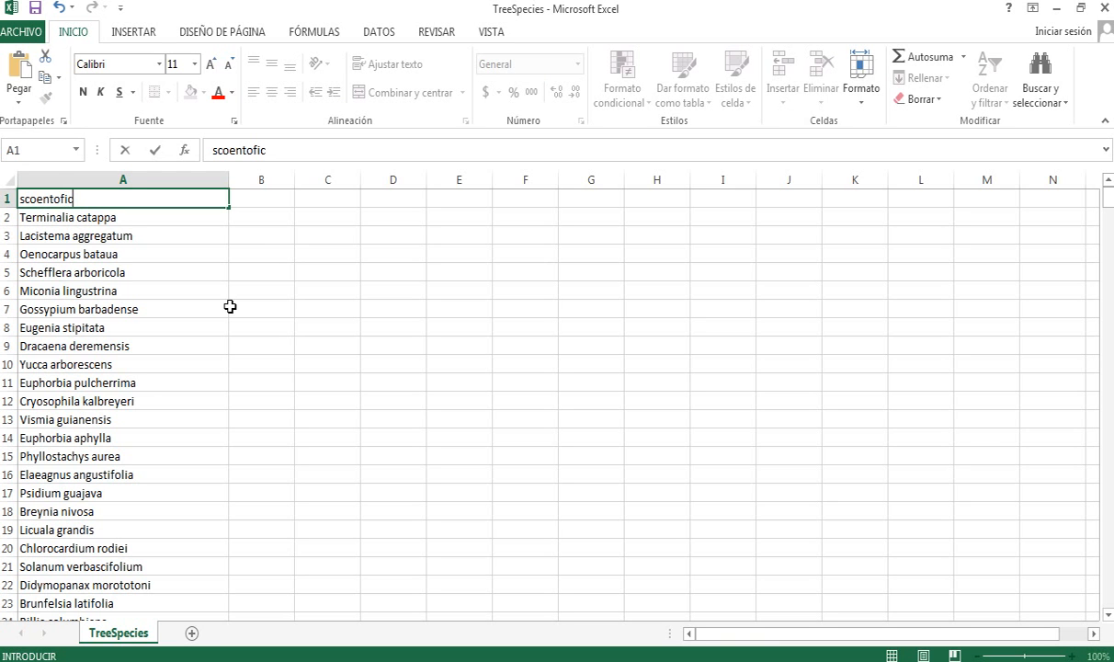
key("BackSpace")
key("BackSpace")
key("BackSpace")
key("BackSpace")
key("BackSpace")
key("BackSpace")
key("BackSpace")
key("BackSpace")
type("ientific")
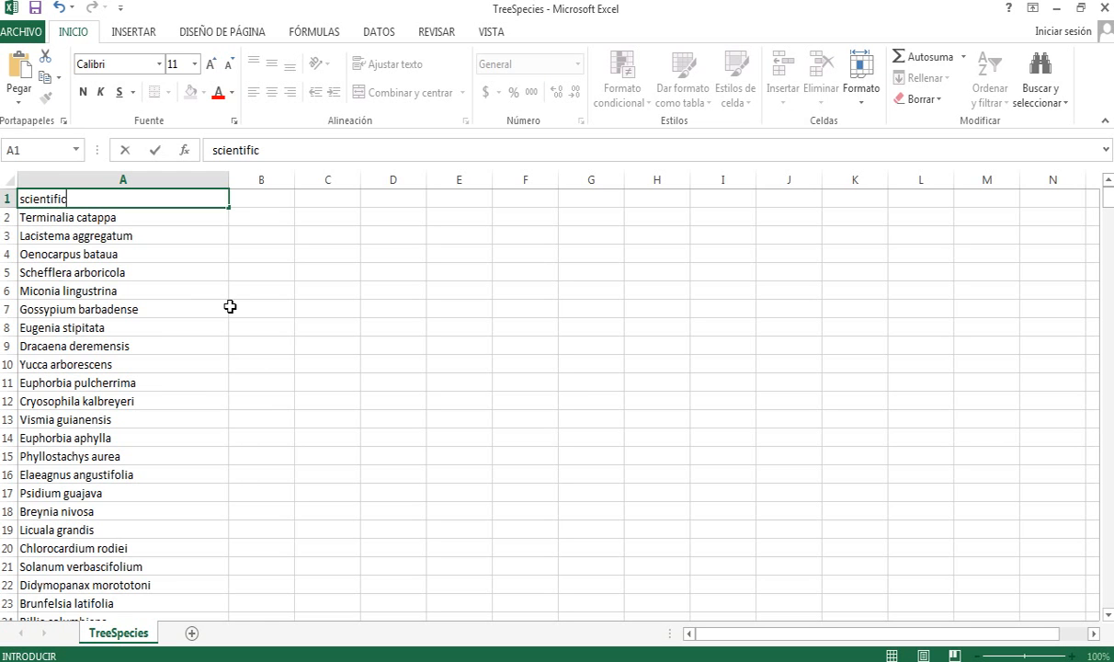
type("ame")
key("Return")
key("Up")
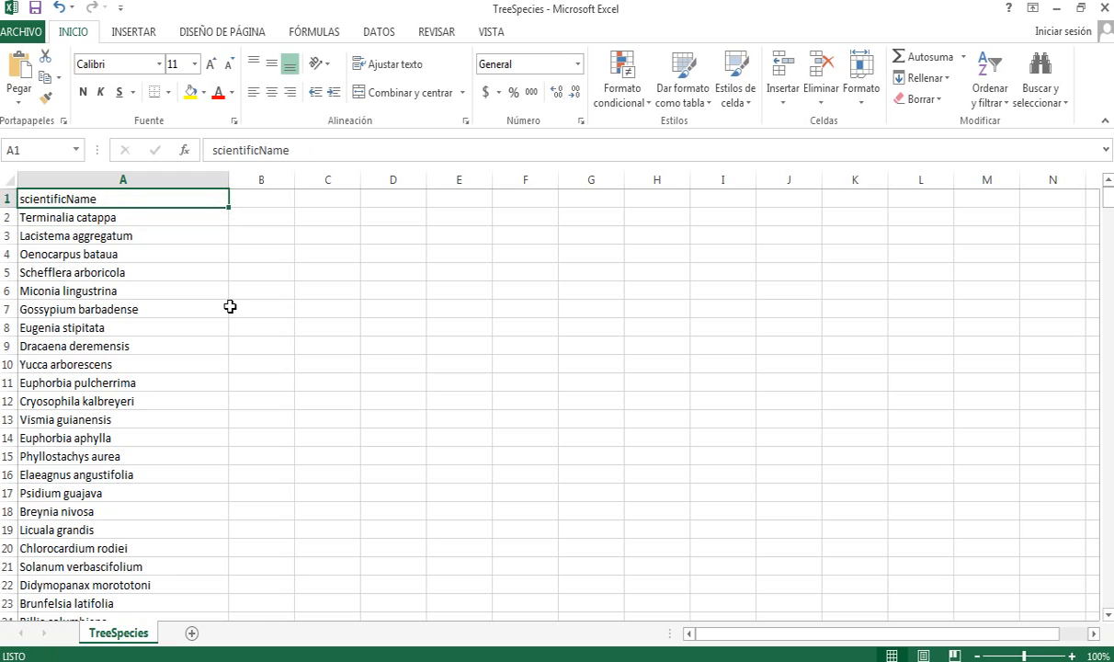
- Save and close TreeSpecies.csv in CSV format over the original, then reopen it to verify
left_click(36, 11)
left_click(489, 391)
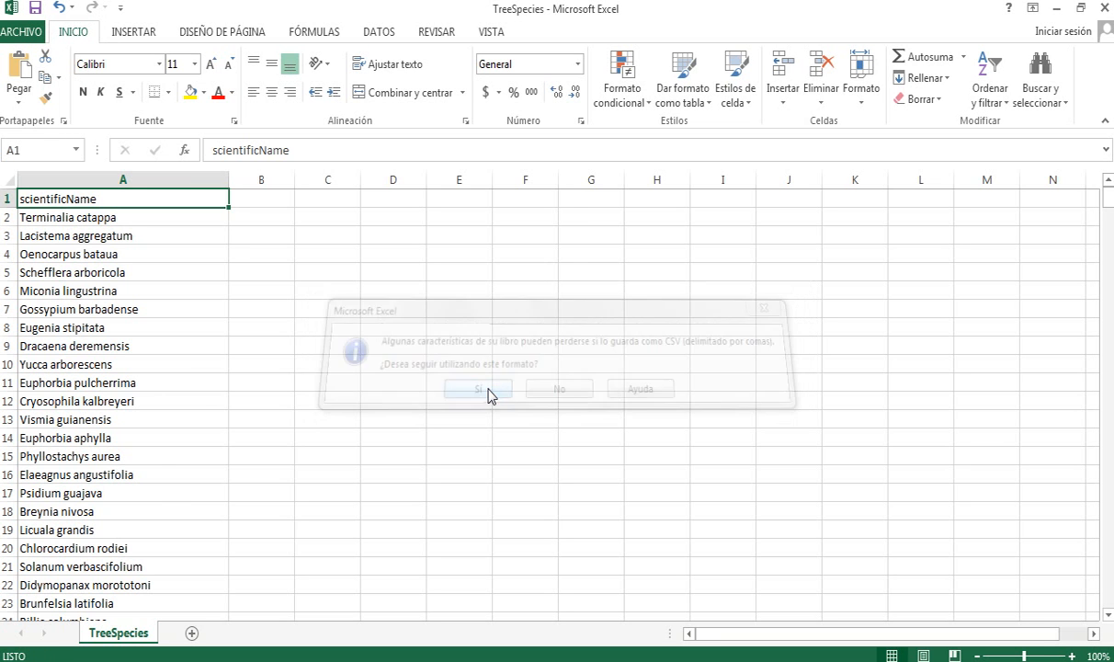
left_click(1102, 7)
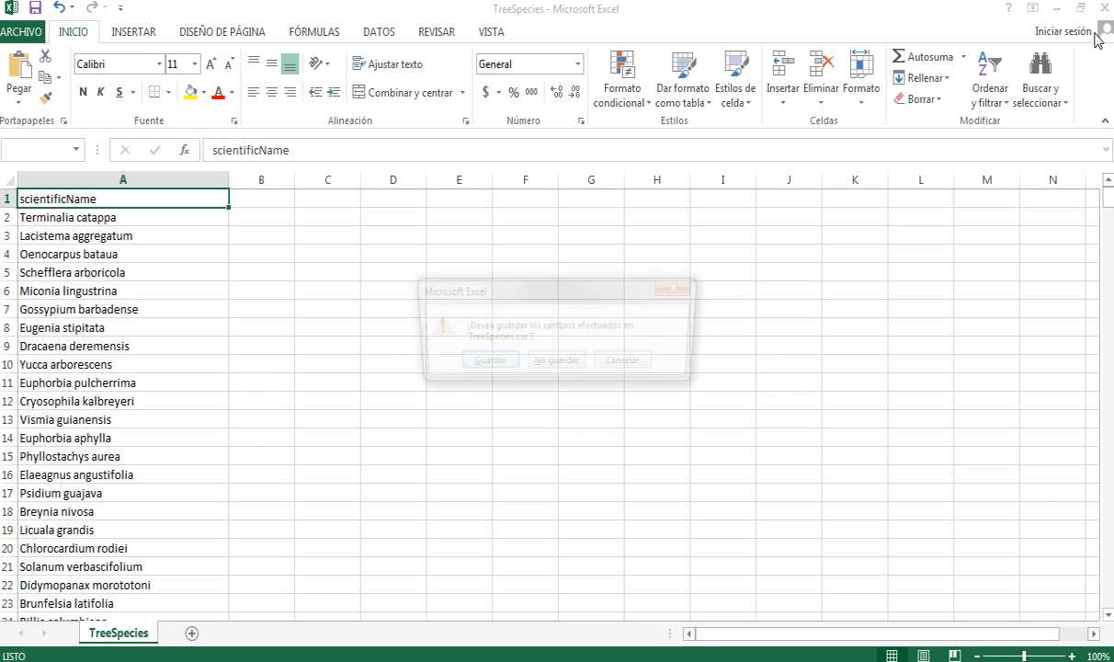
left_click(477, 363)
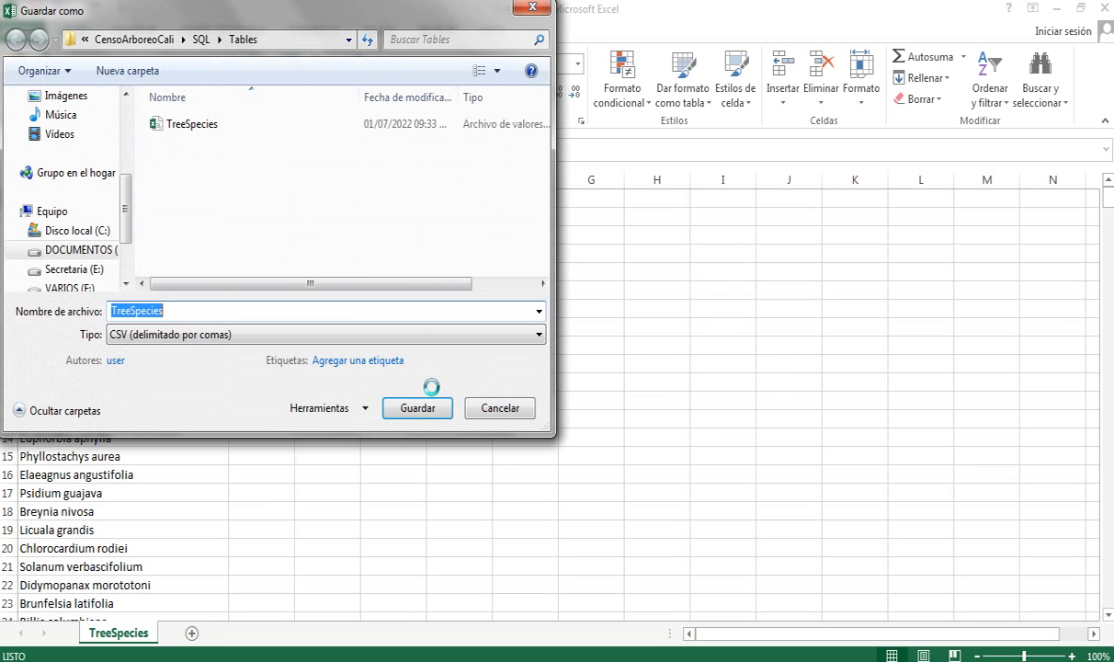
left_click(414, 410)
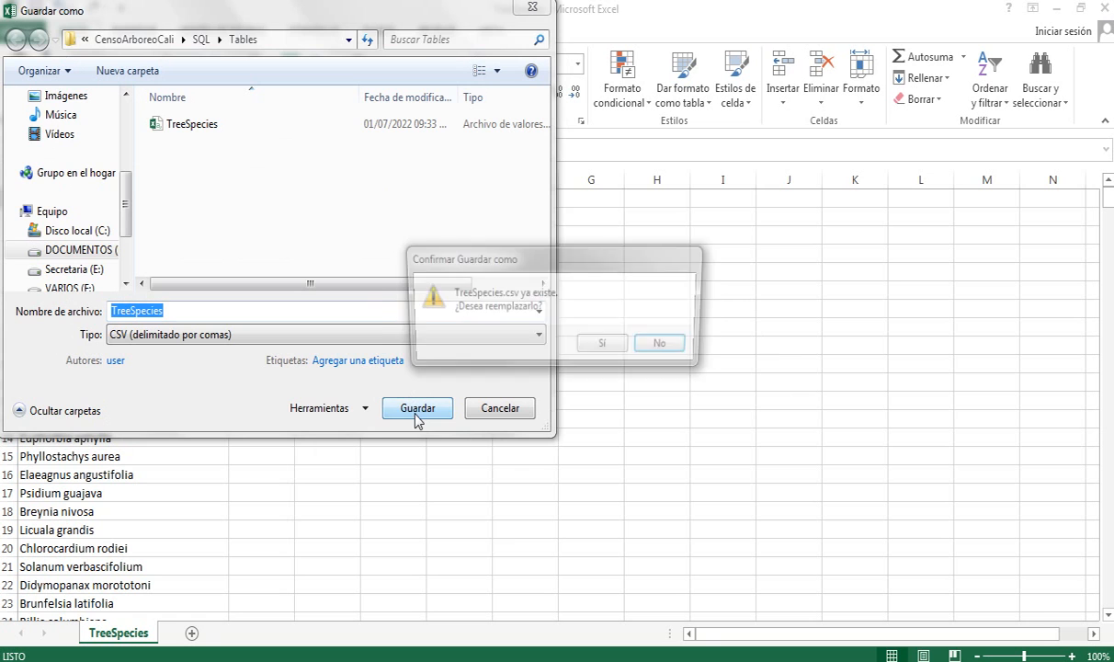
left_click(608, 346)
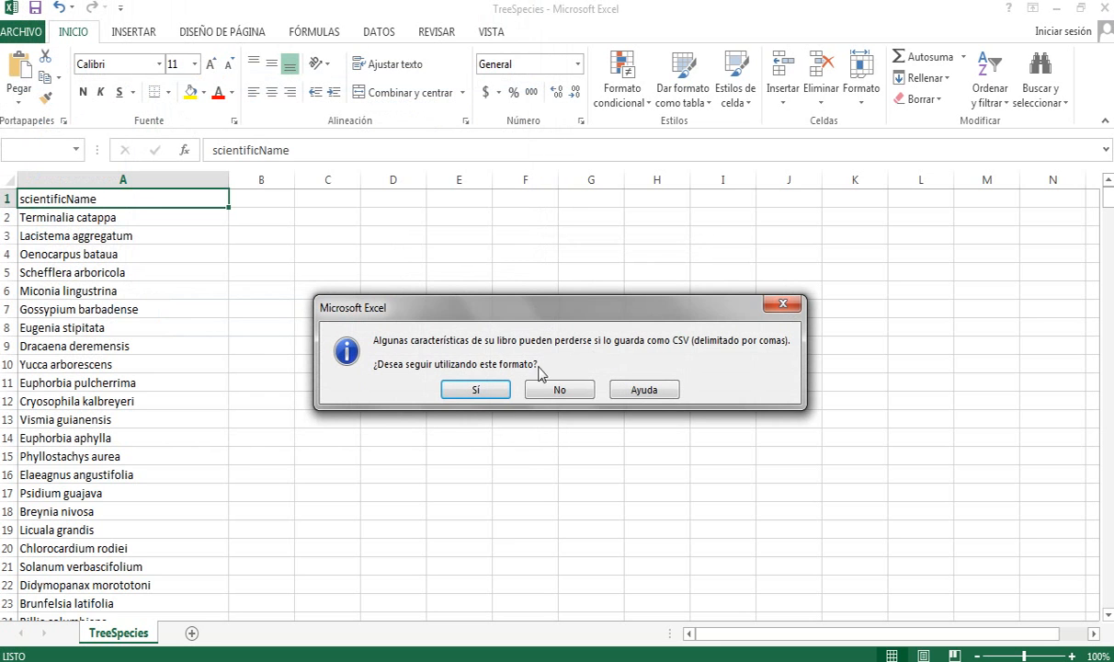
left_click(486, 386)
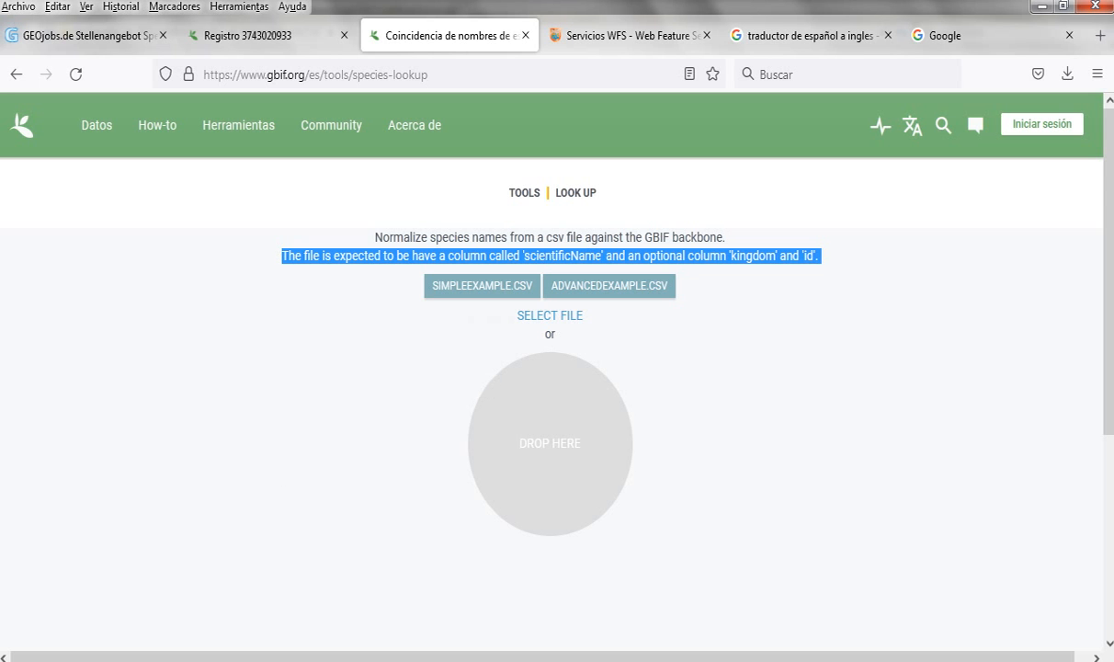
left_click(268, 591)
double_click(188, 122)
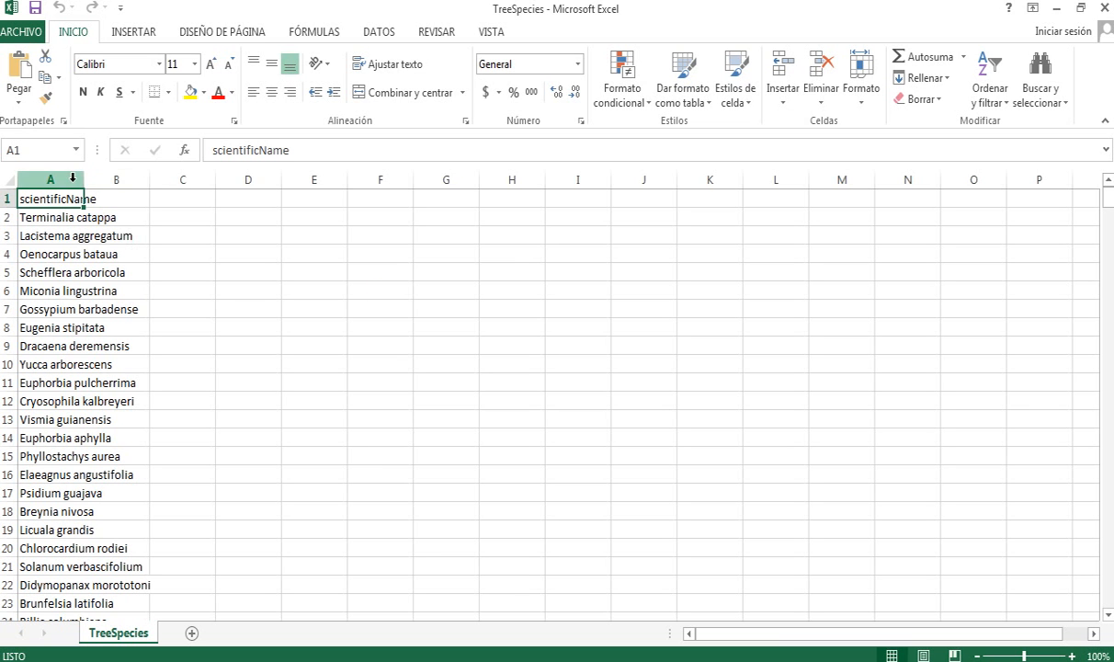
- Widen column A and inspect the scientificName header in A1 without changing it
left_click_drag(82, 176, 237, 195)
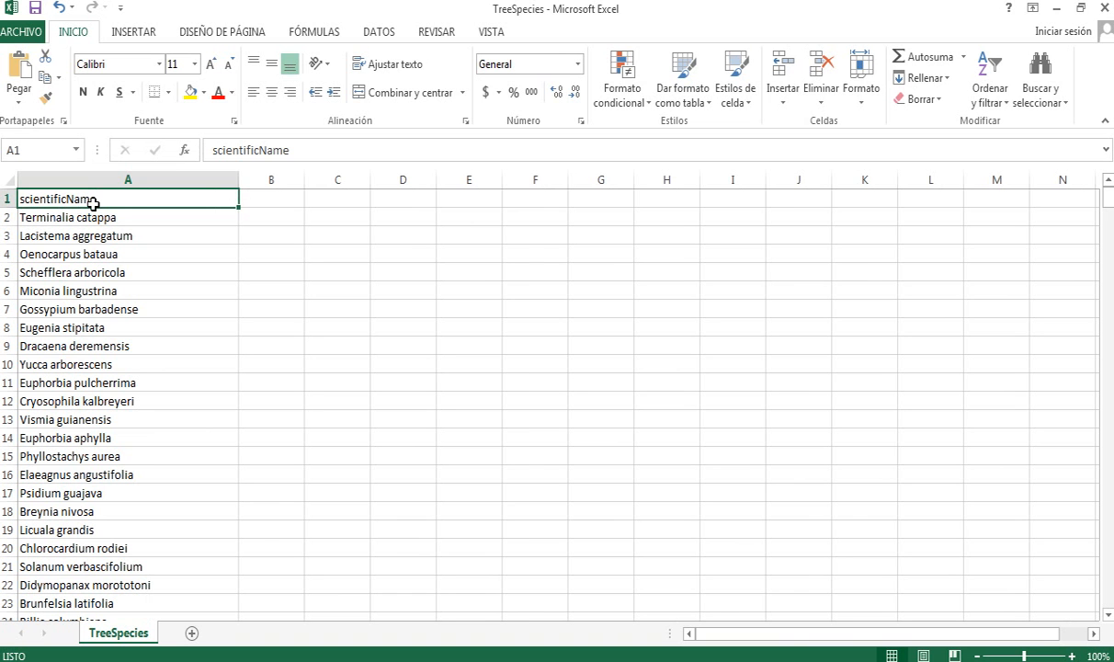
left_click_drag(206, 150, 306, 150)
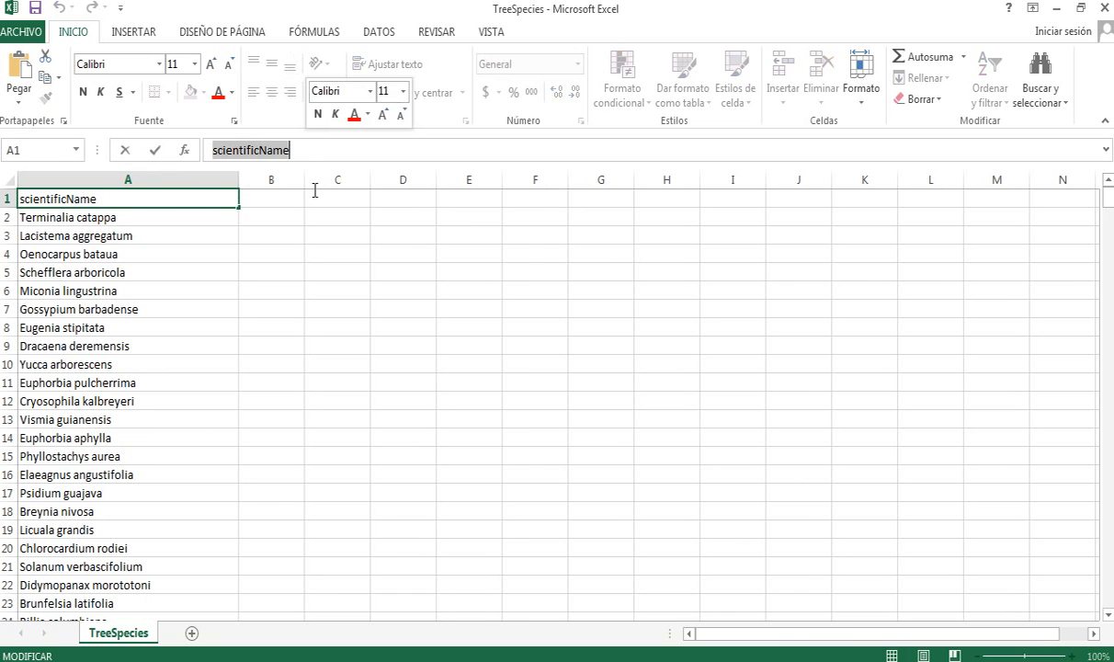
left_click(334, 236)
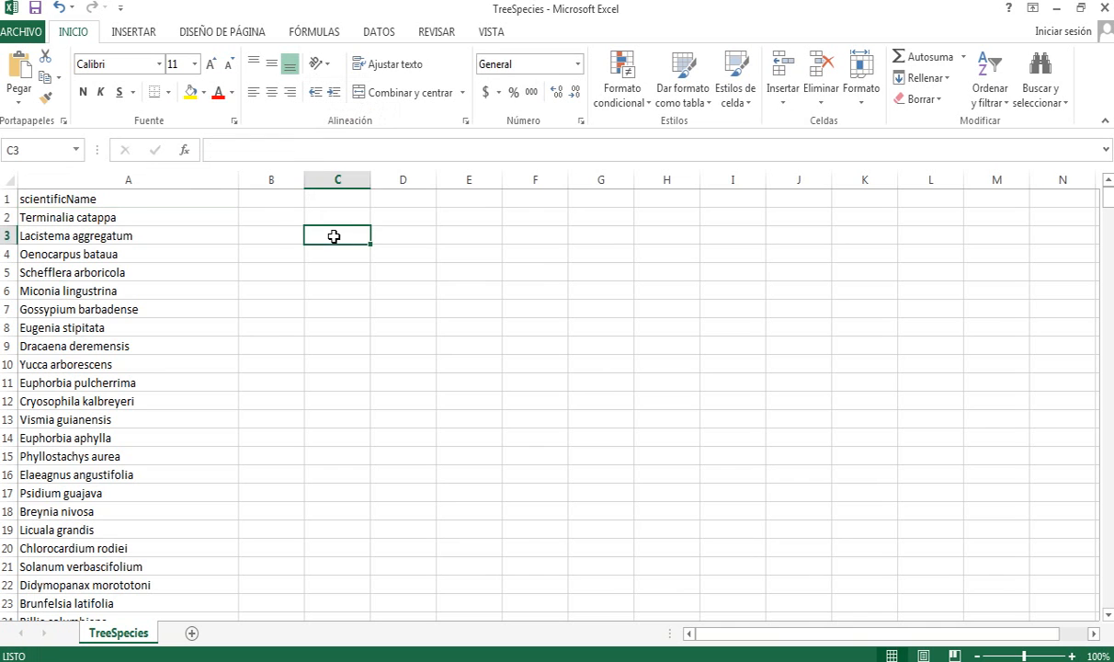
left_click(53, 199)
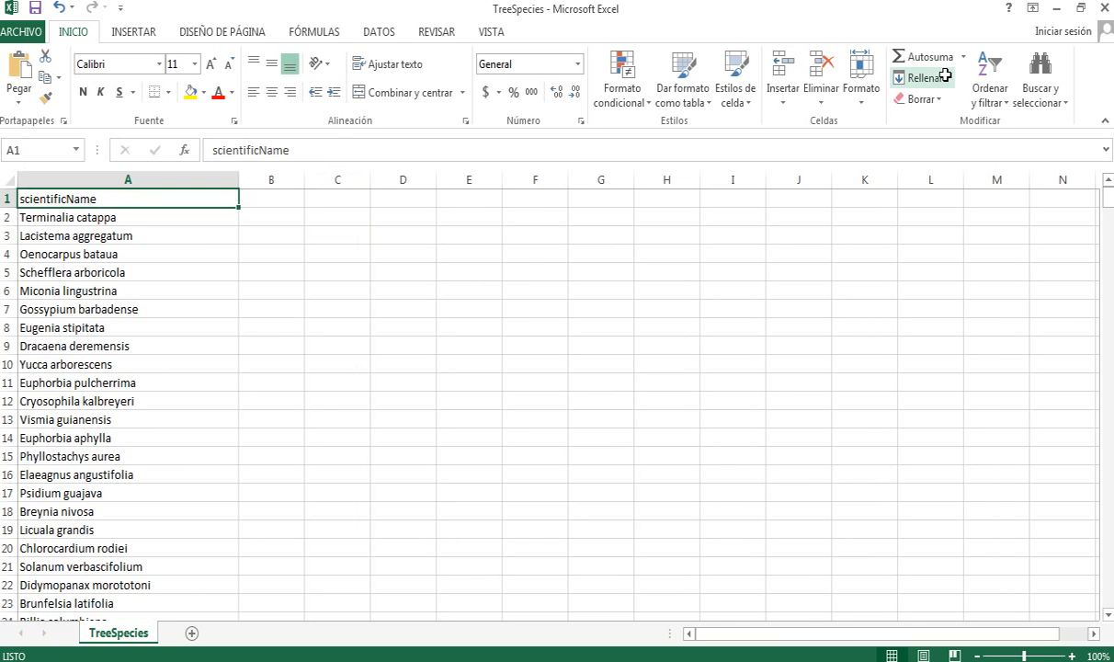
- Close Excel, saving TreeSpecies.csv as CSV over the existing file, and return to PowerPoint
left_click(1105, 10)
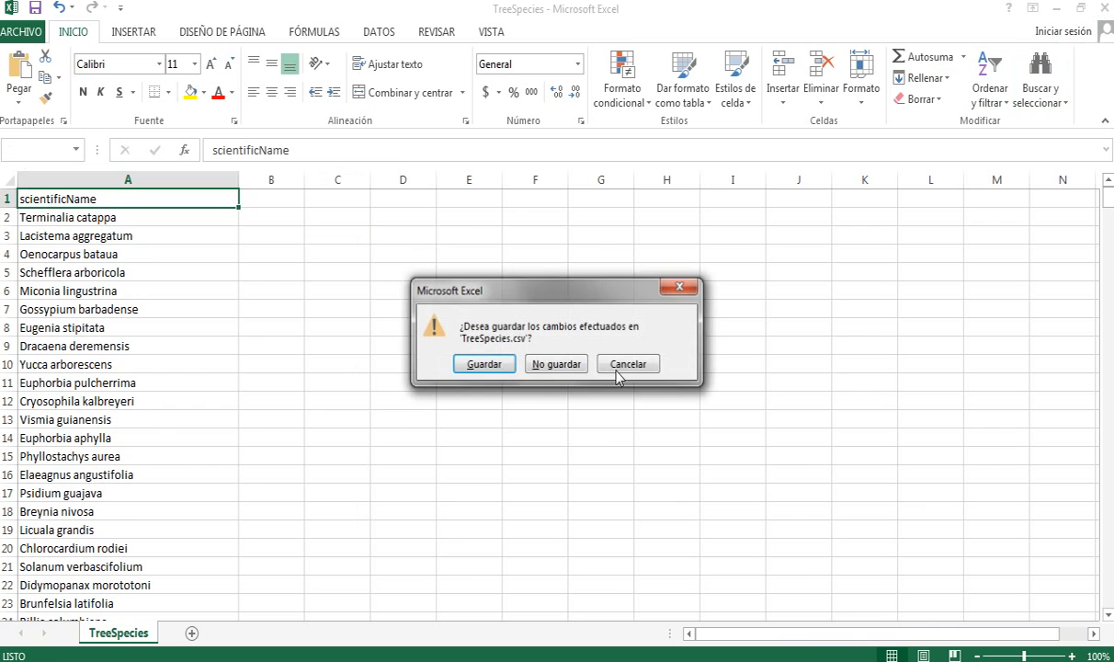
left_click(496, 366)
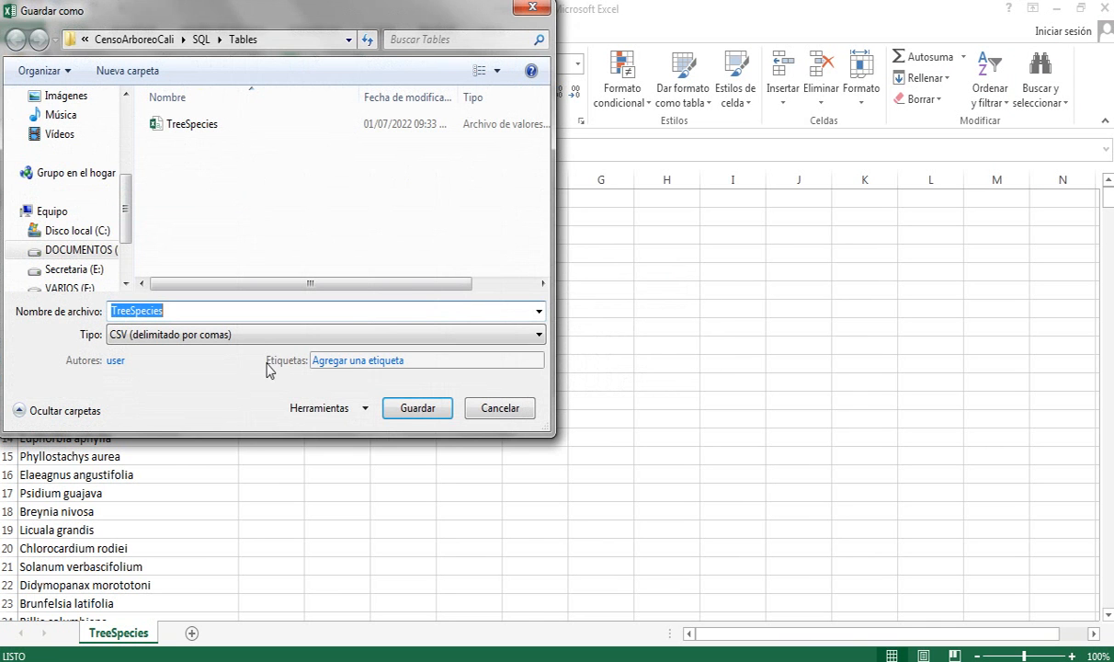
left_click(404, 407)
left_click(589, 349)
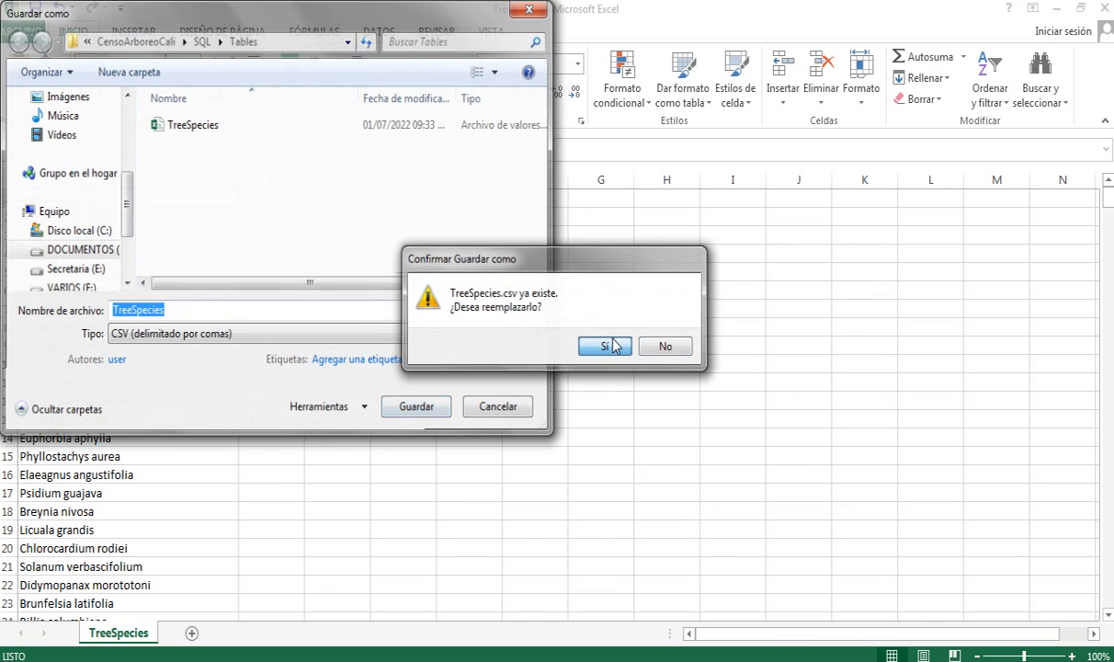
left_click(462, 393)
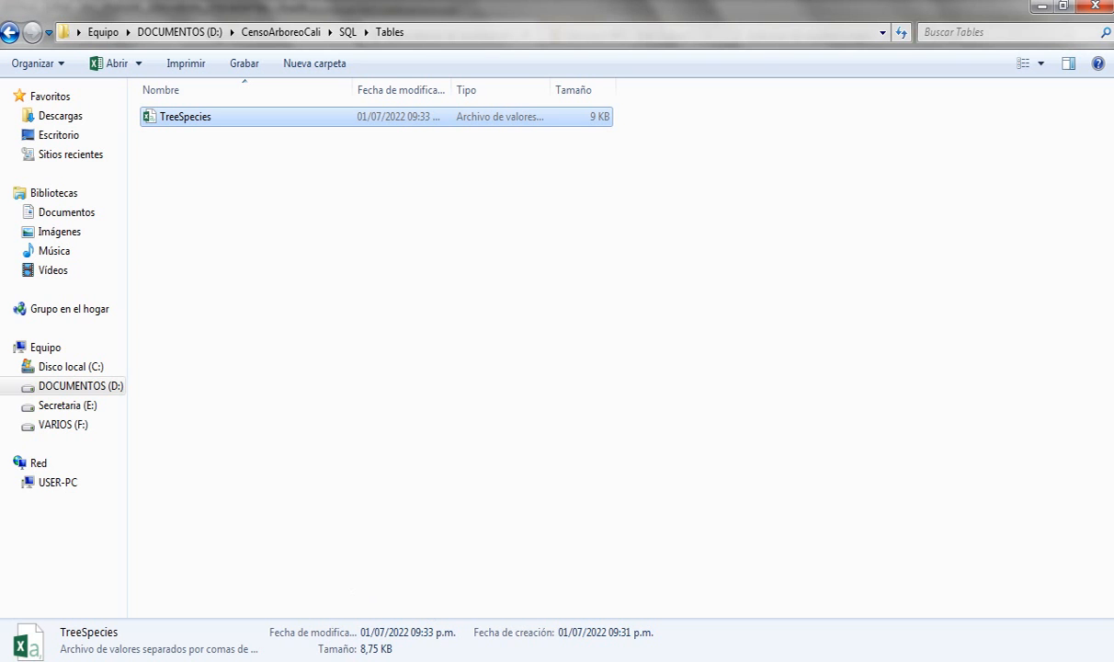
left_click(341, 660)
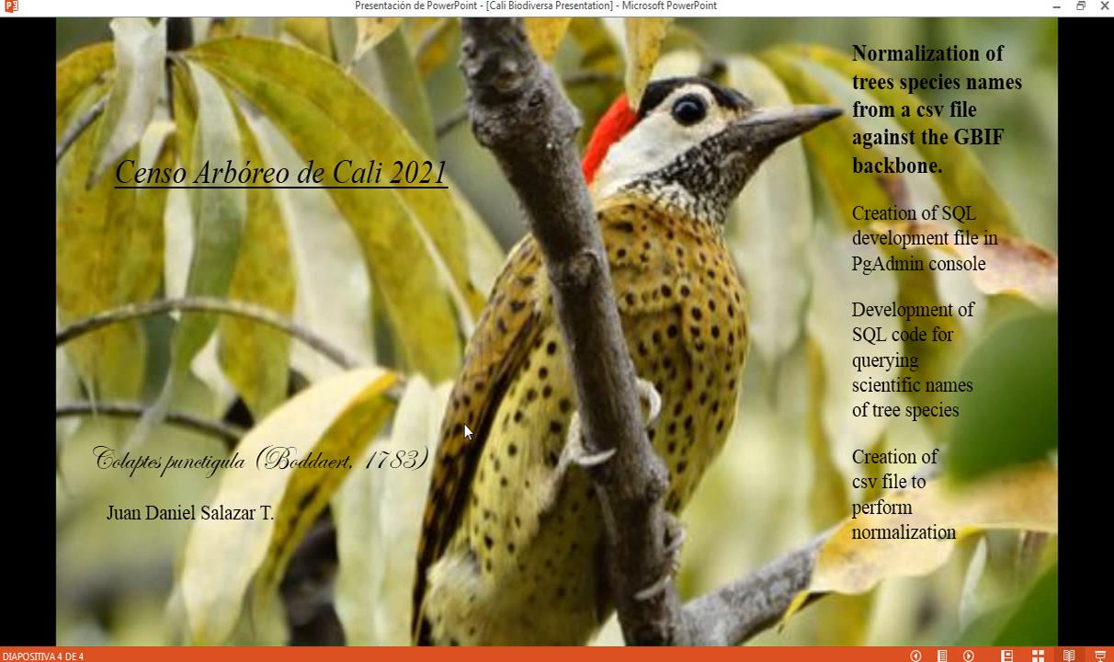